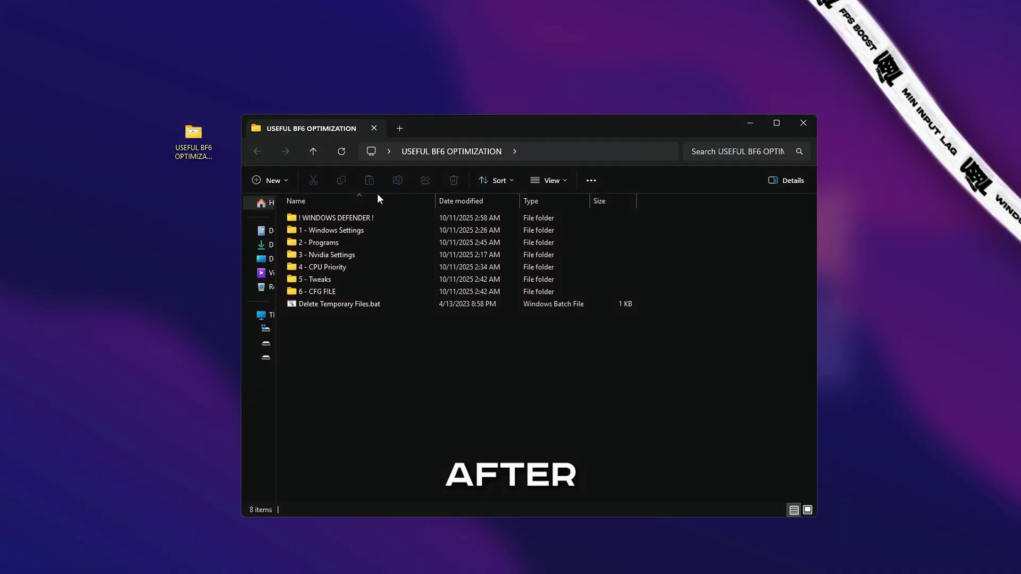
Turn off memory integrity, LSA protection and the vulnerable driver blocklist in Core isolation
double_click(350, 219)
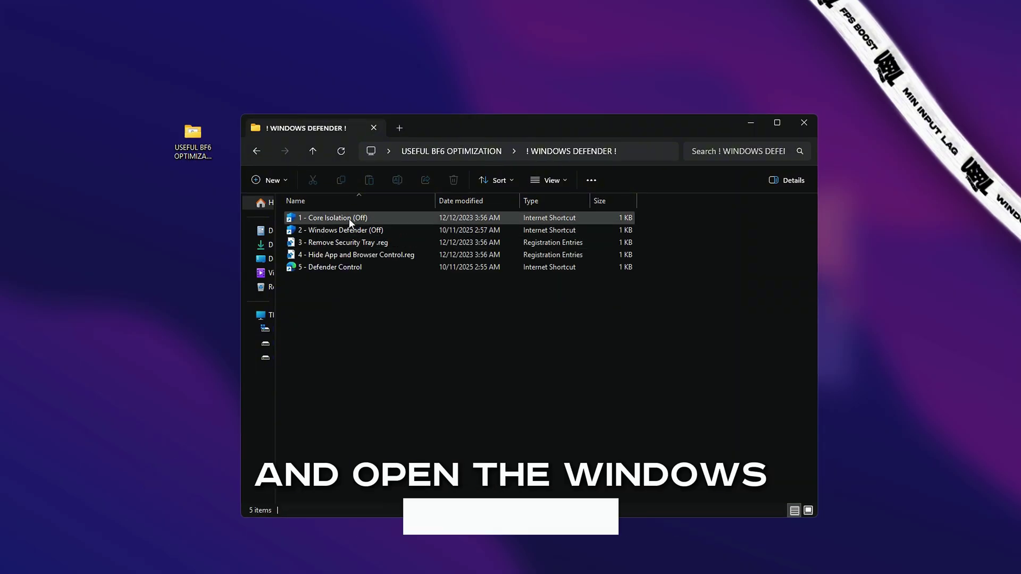
double_click(329, 215)
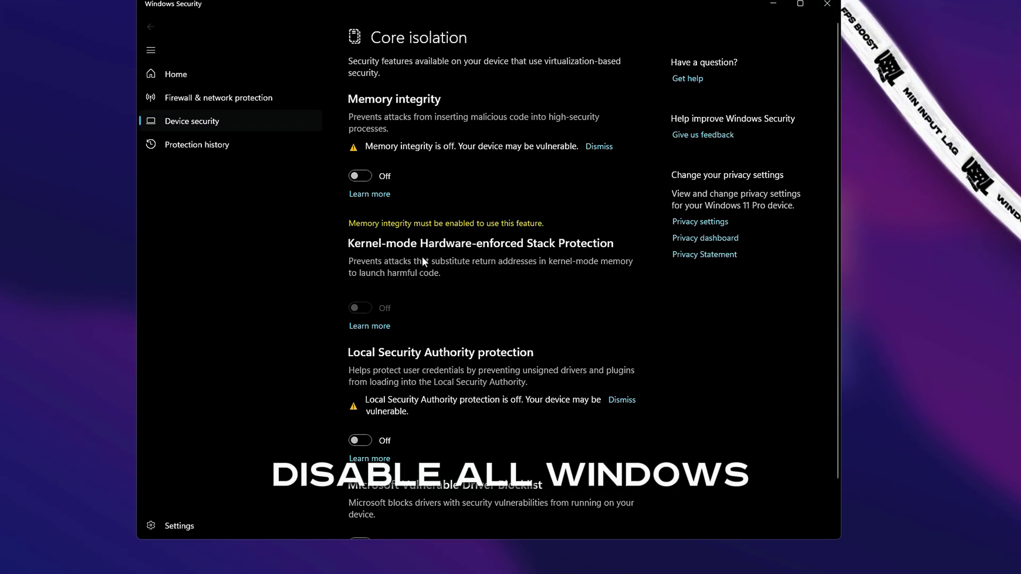
scroll(364, 173, "down", 2)
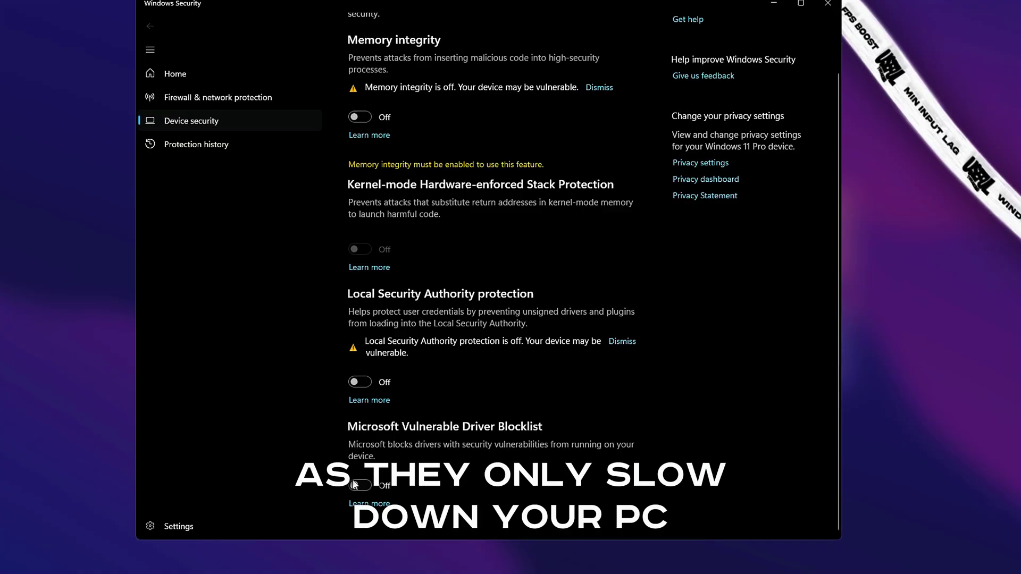
left_click(824, 8)
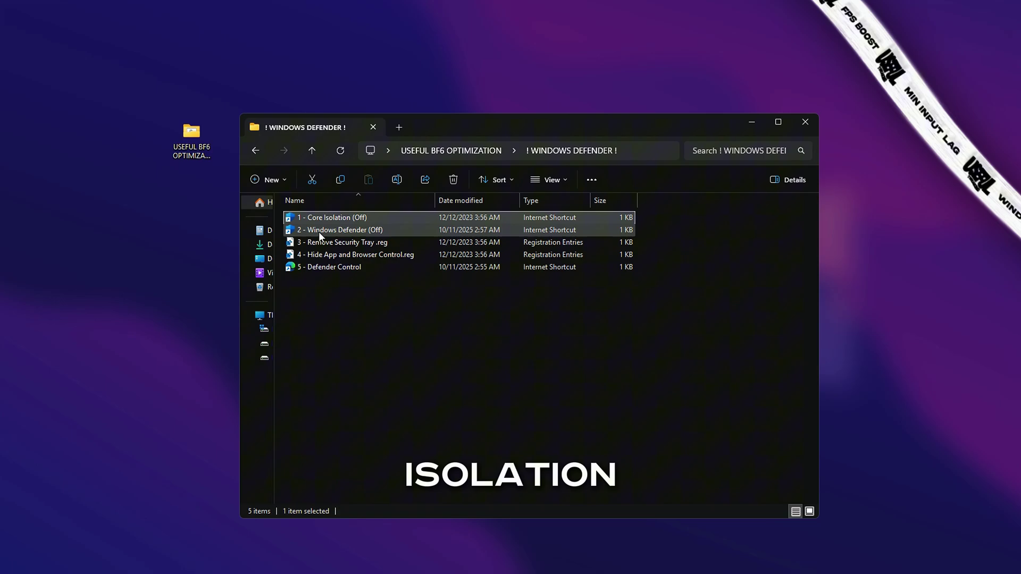
Open the Windows Defender shortcut and select only the Remove Security Tray registry file
double_click(334, 226)
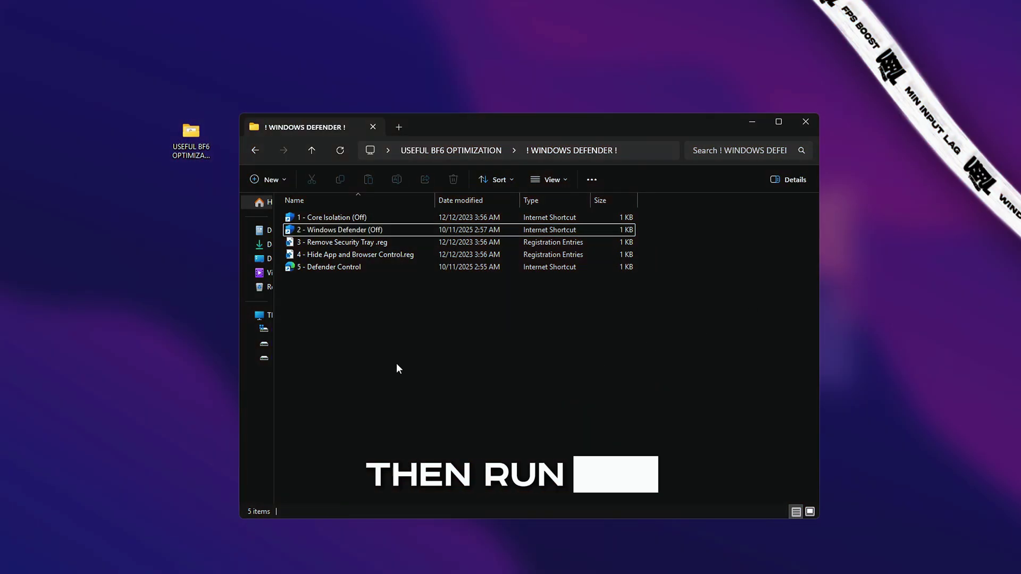
left_click(340, 242)
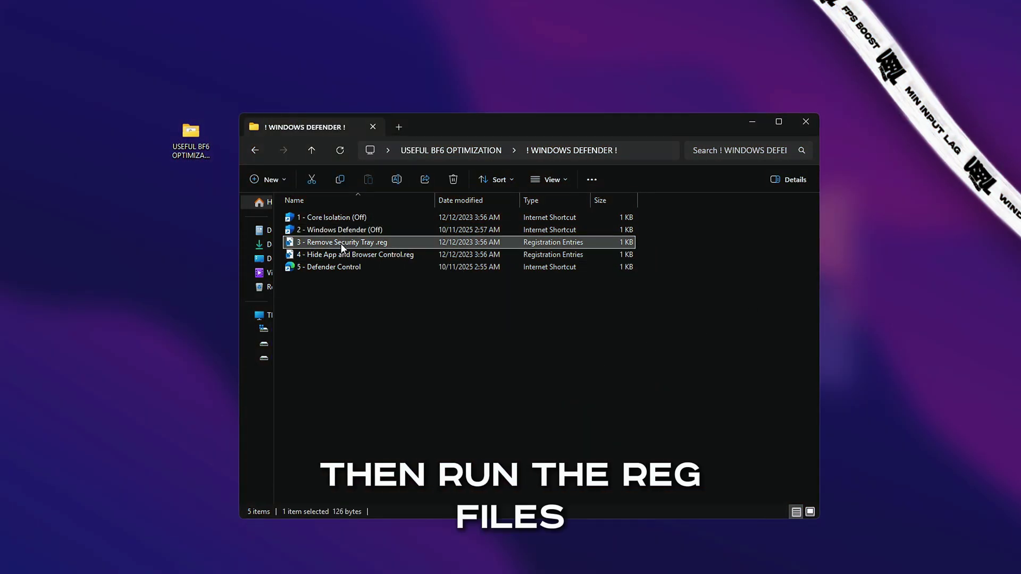
left_click(344, 243)
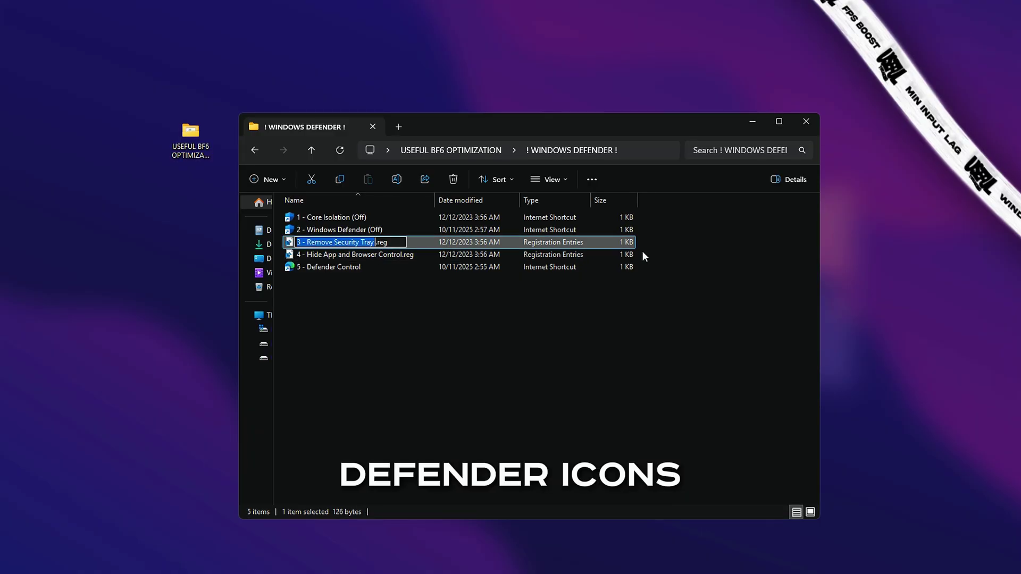
left_click(623, 254, "ctrl")
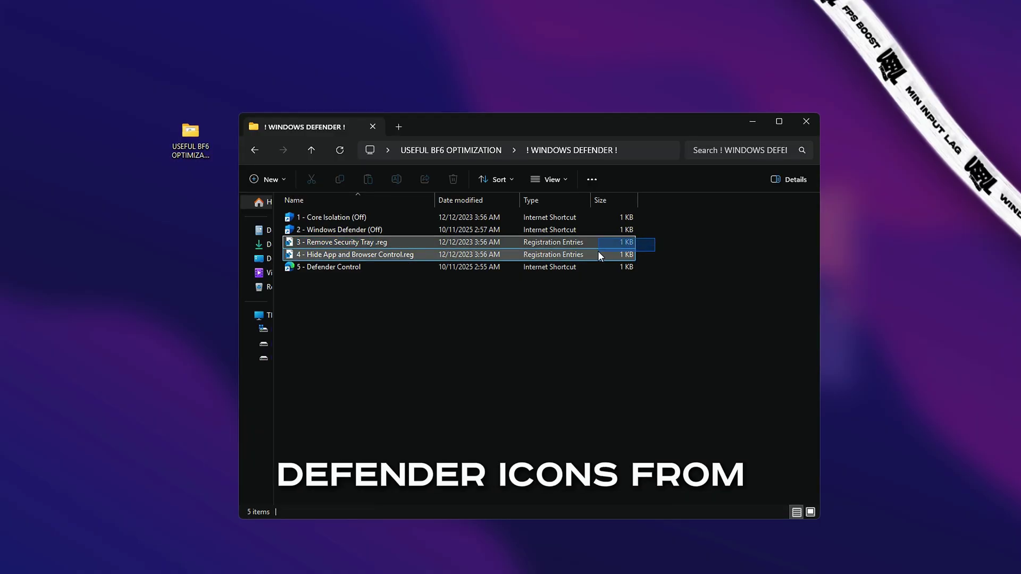
left_click(356, 246)
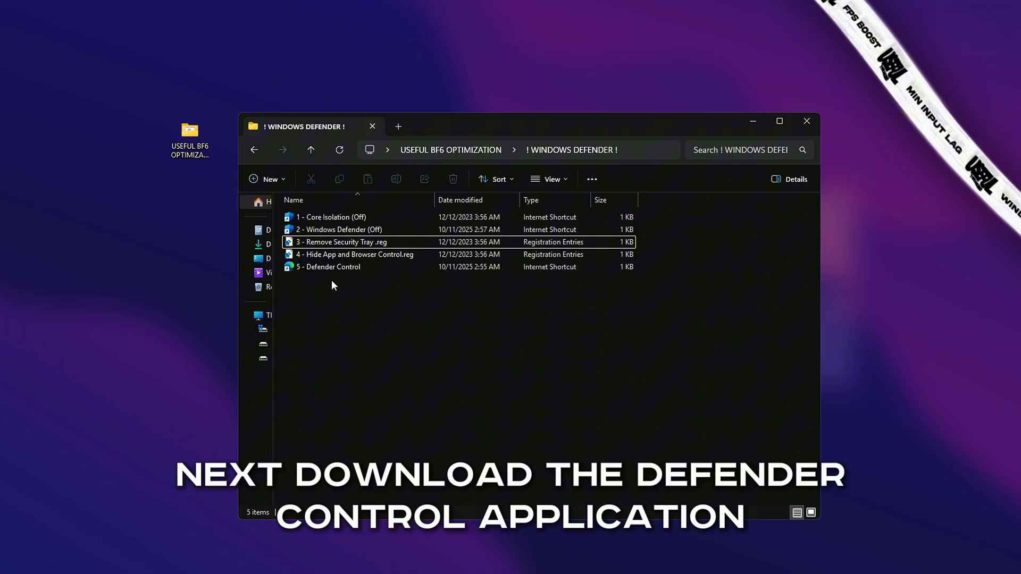
Download the Defender Control archive from the Sordum page past the scan warning and open it
double_click(323, 267)
scroll(672, 251, "down", 15)
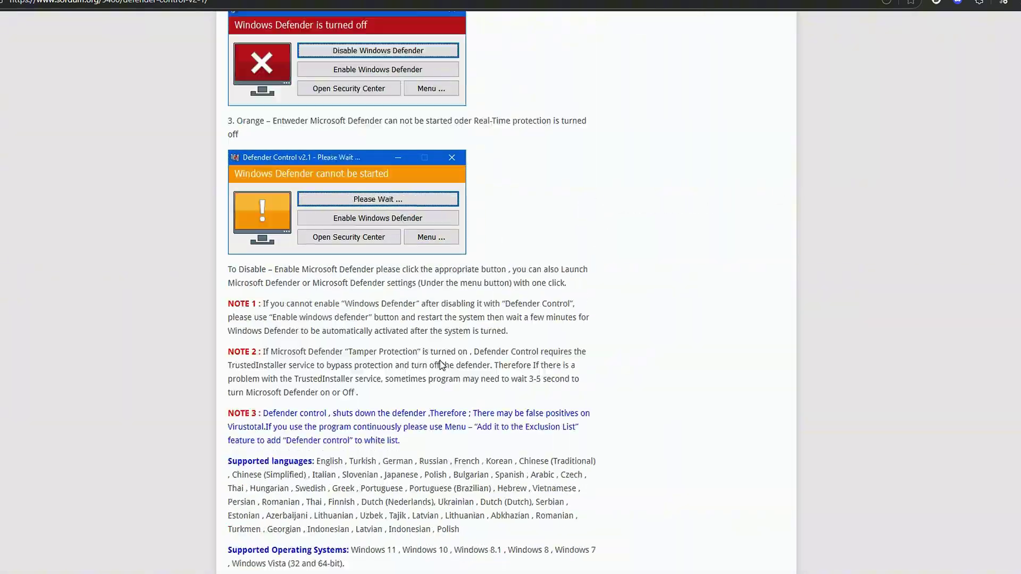
scroll(269, 360, "down", 10)
left_click(268, 360)
left_click(257, 233)
left_click(414, 110)
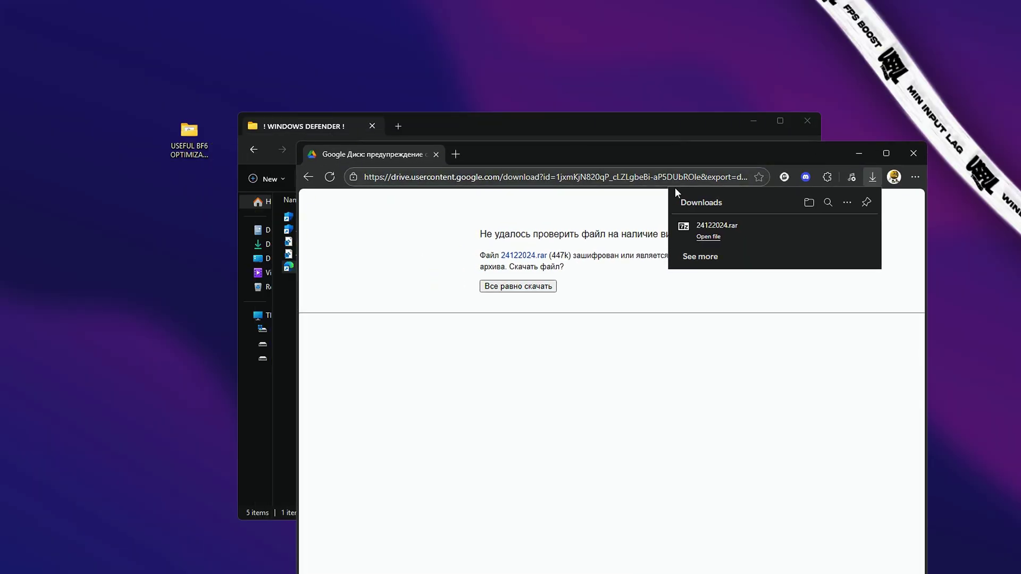
left_click(709, 237)
type("sor")
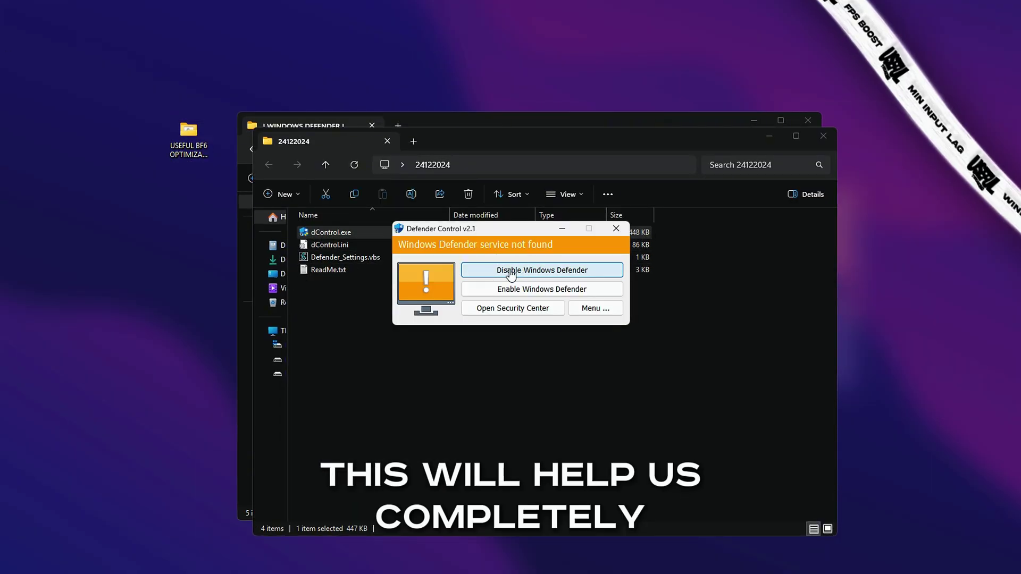
Close Defender Control and go to USEFUL BF6 OPTIMIZATION > 1 - Windows Settings > 1 - Windows
left_click(621, 228)
left_click(824, 137)
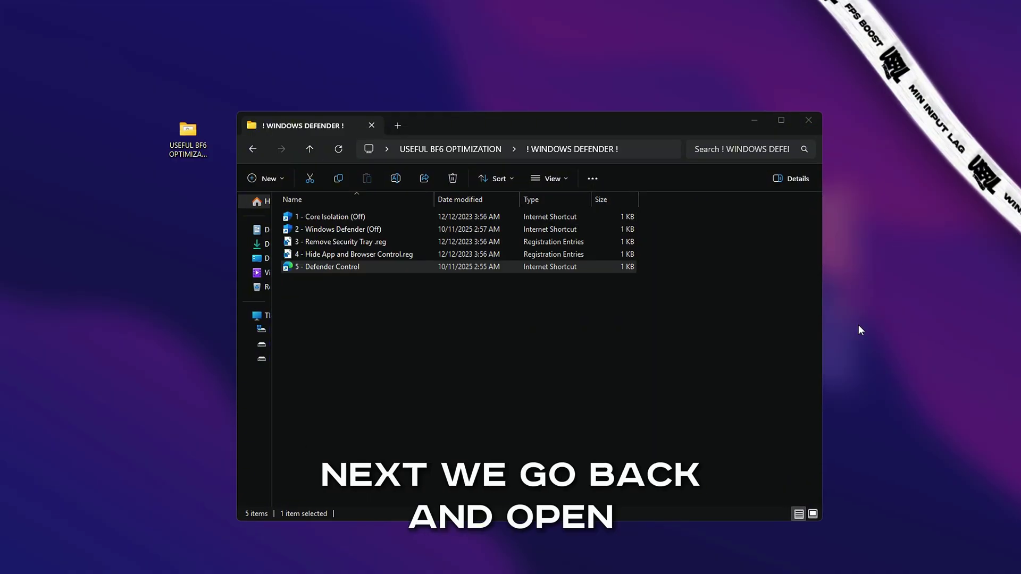
left_click(251, 147)
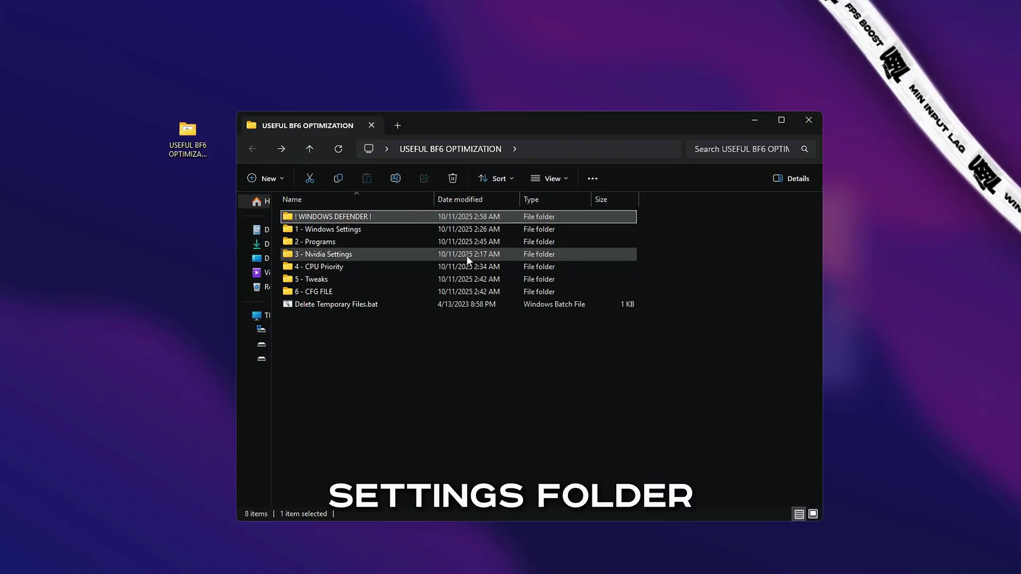
double_click(347, 229)
double_click(333, 216)
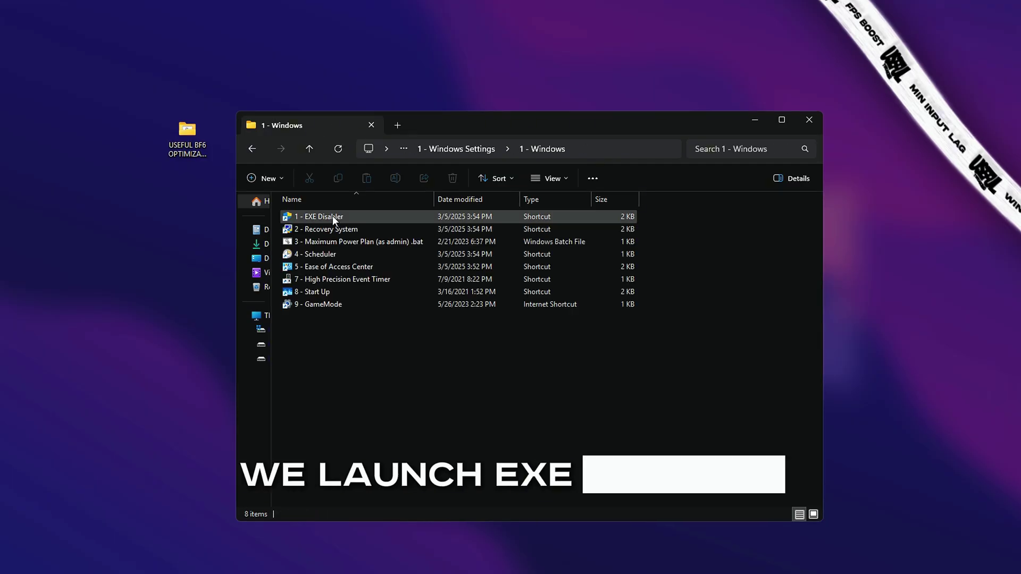
Set User Account Control to Never notify with the EXE Disabler shortcut
left_click(337, 216)
double_click(336, 216)
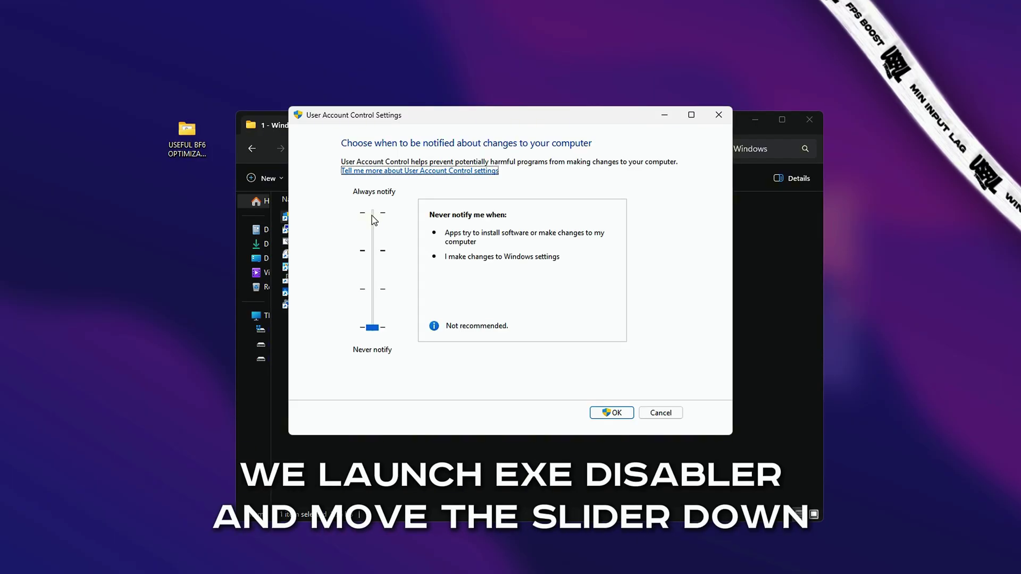
left_click(323, 232)
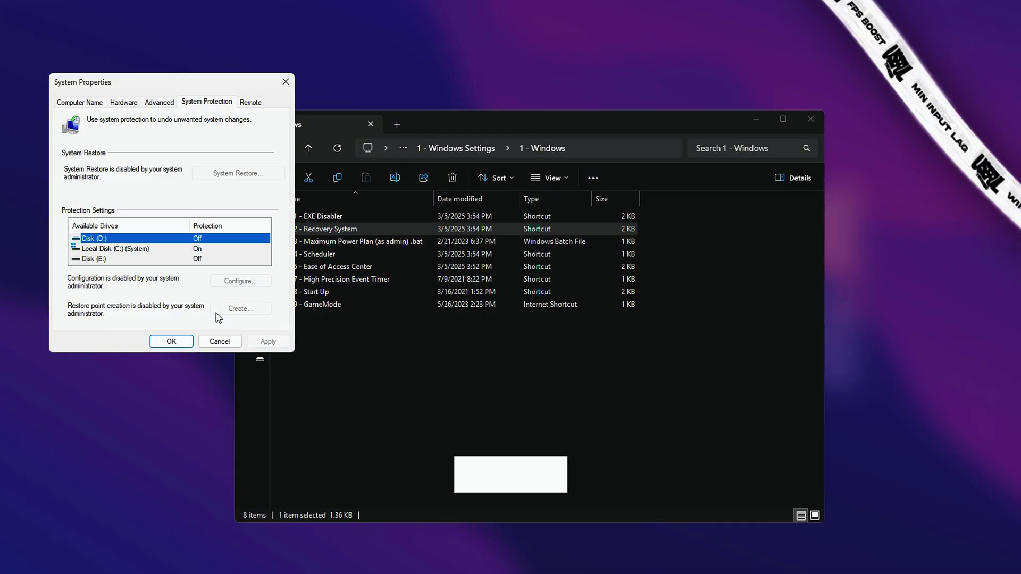
Close System Properties and run the Maximum Power Plan script as administrator
left_click(221, 343)
left_click(337, 244)
right_click(337, 245)
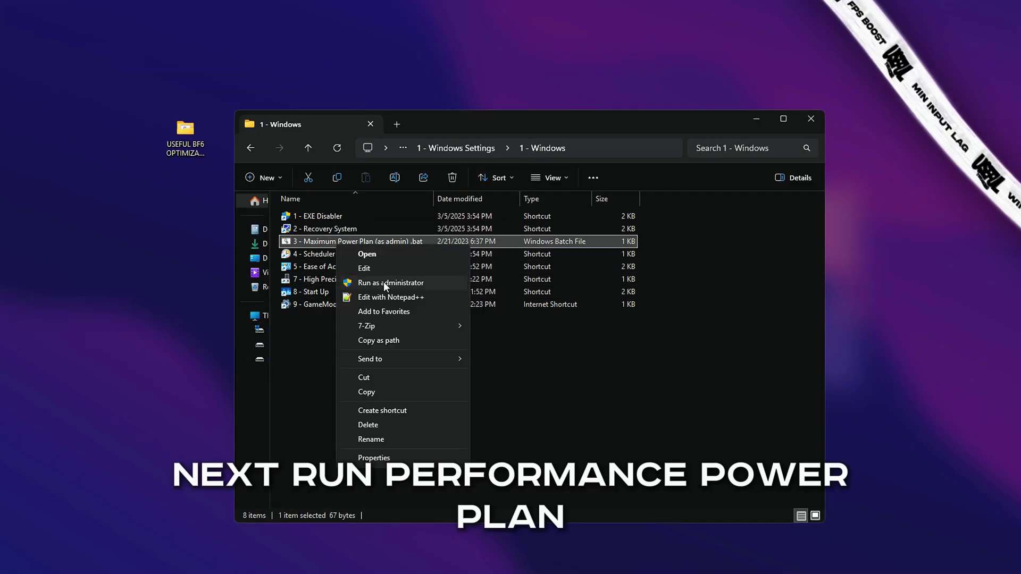
left_click(357, 284)
Delete the NVIDIA App update task and the other selected scheduled tasks
double_click(380, 251)
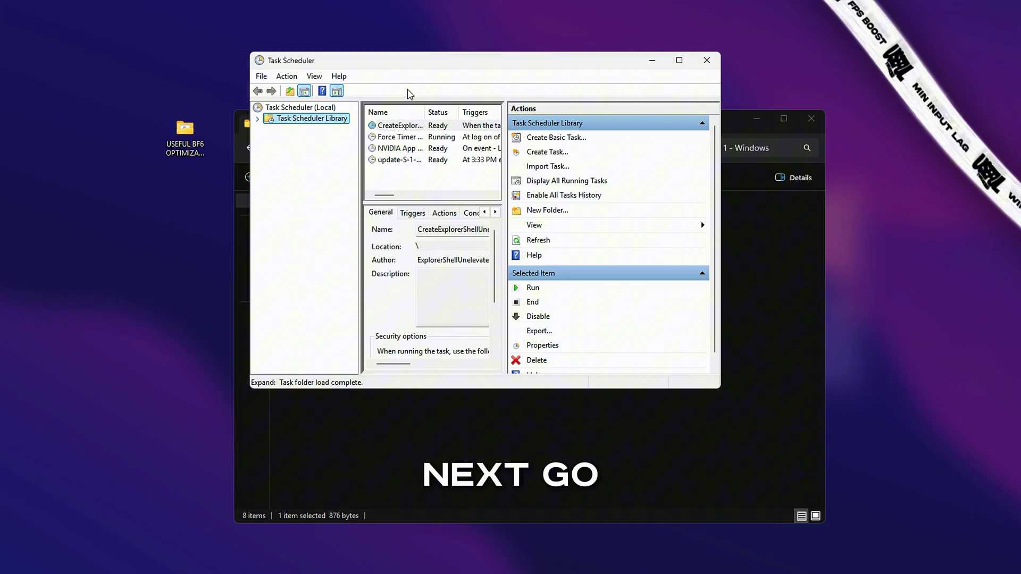
left_click_drag(721, 119, 891, 119)
left_click_drag(449, 176, 421, 154)
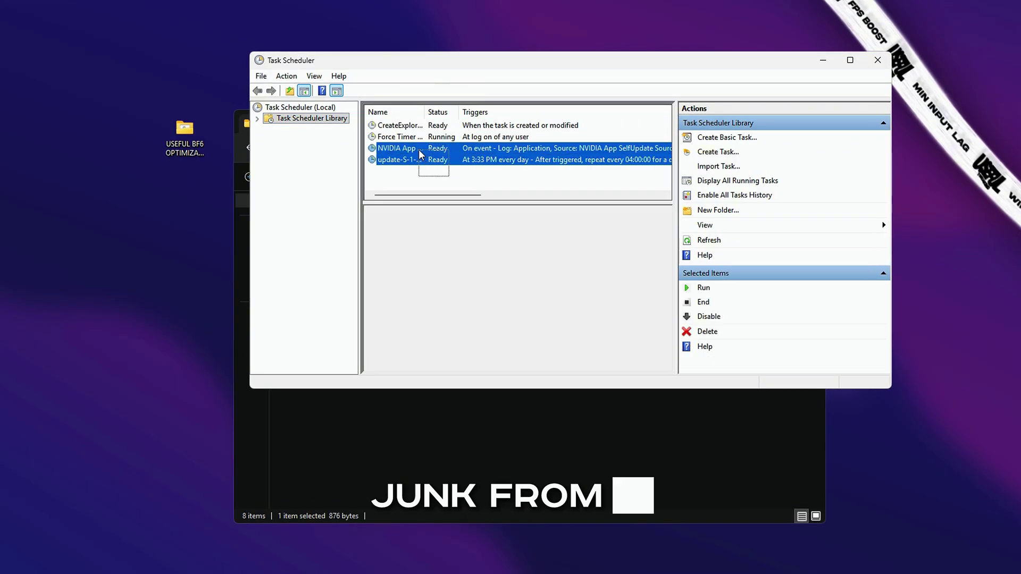
left_click(411, 126, "ctrl")
left_click(441, 174)
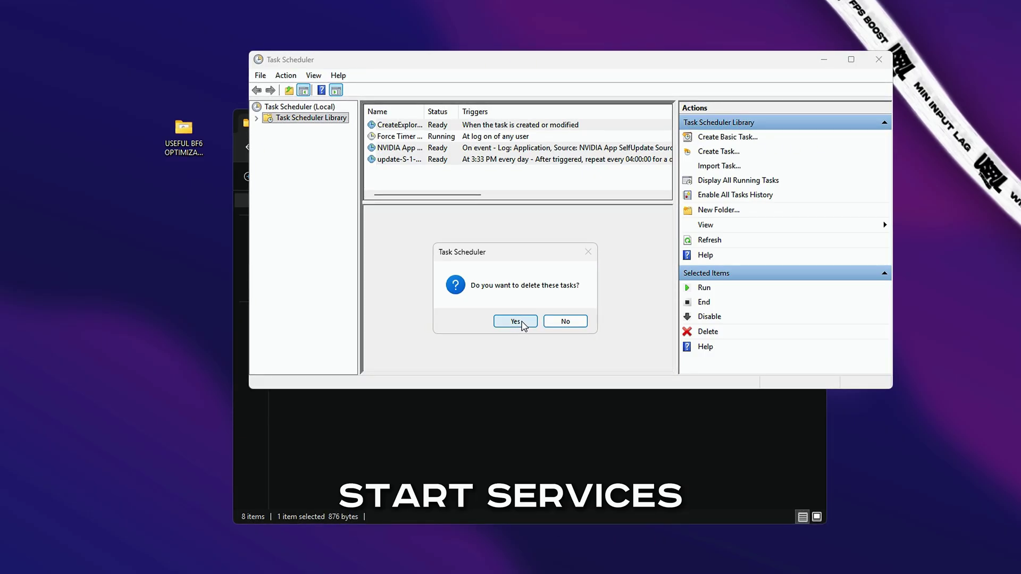
left_click(517, 321)
Turn off unnecessary animations and select the High precision event timer in Device Manager
double_click(324, 264)
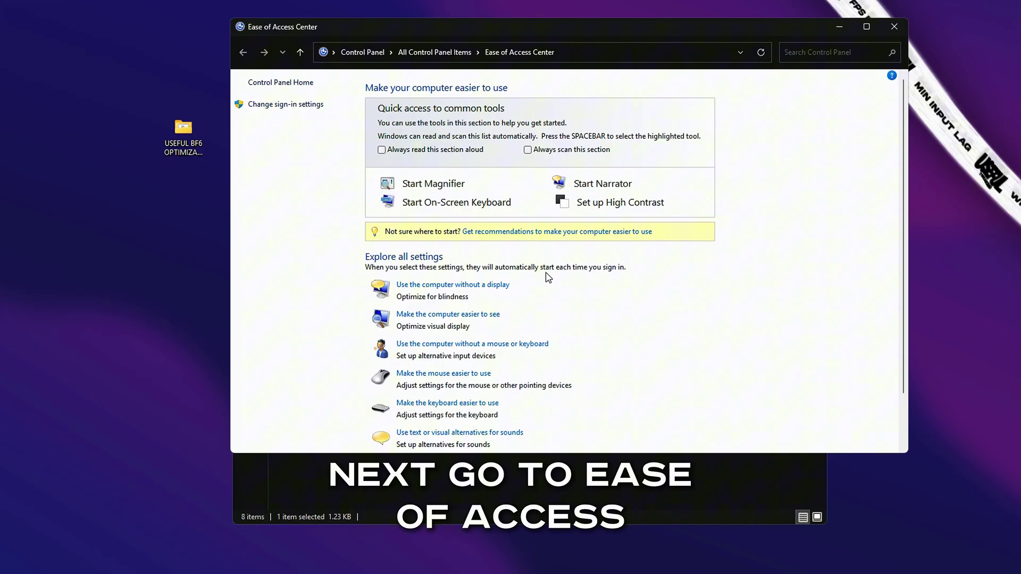
scroll(547, 277, "down", 1)
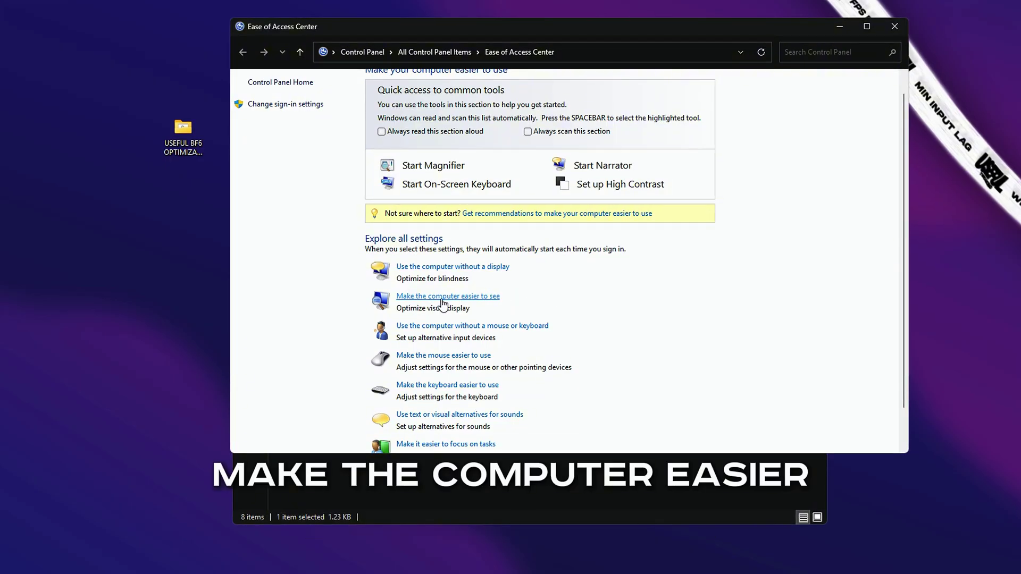
left_click(426, 298)
scroll(607, 352, "down", 5)
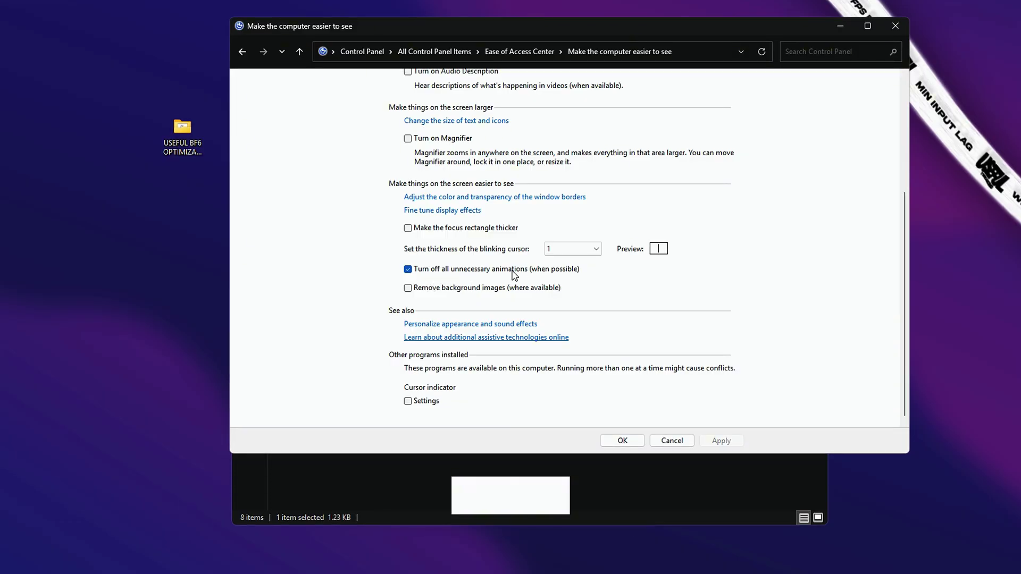
left_click(697, 443)
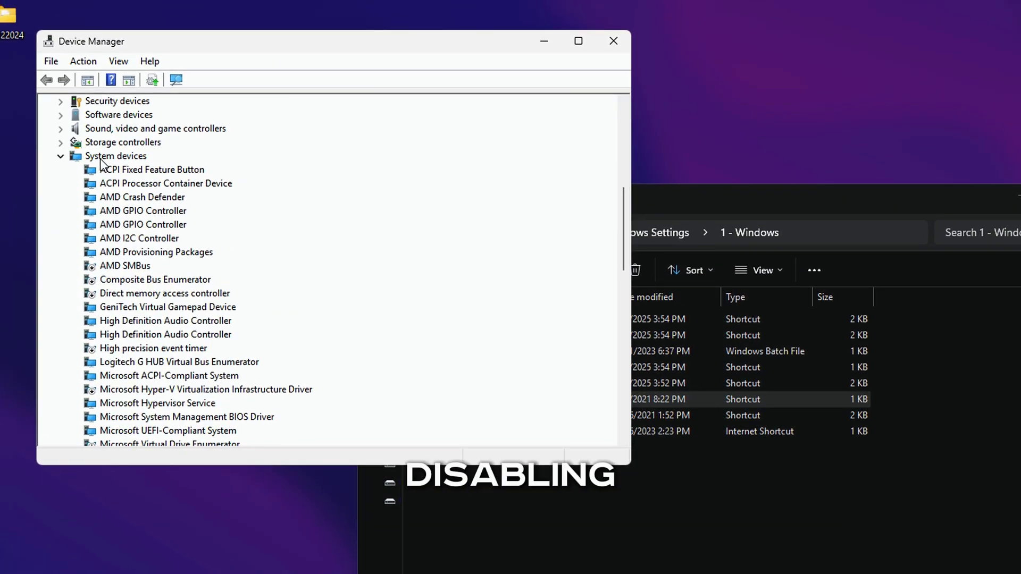
scroll(147, 283, "down", 2)
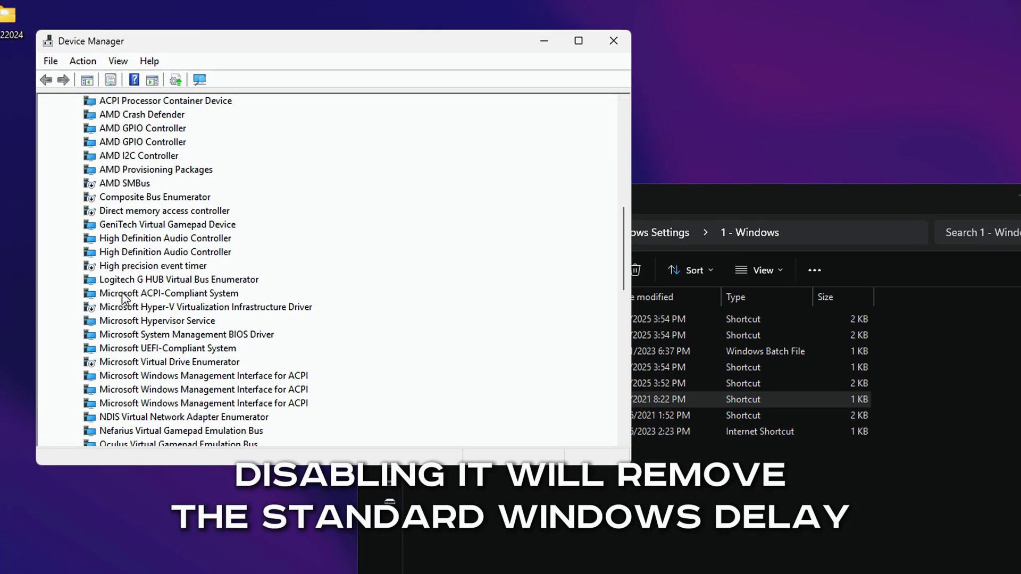
left_click(155, 267)
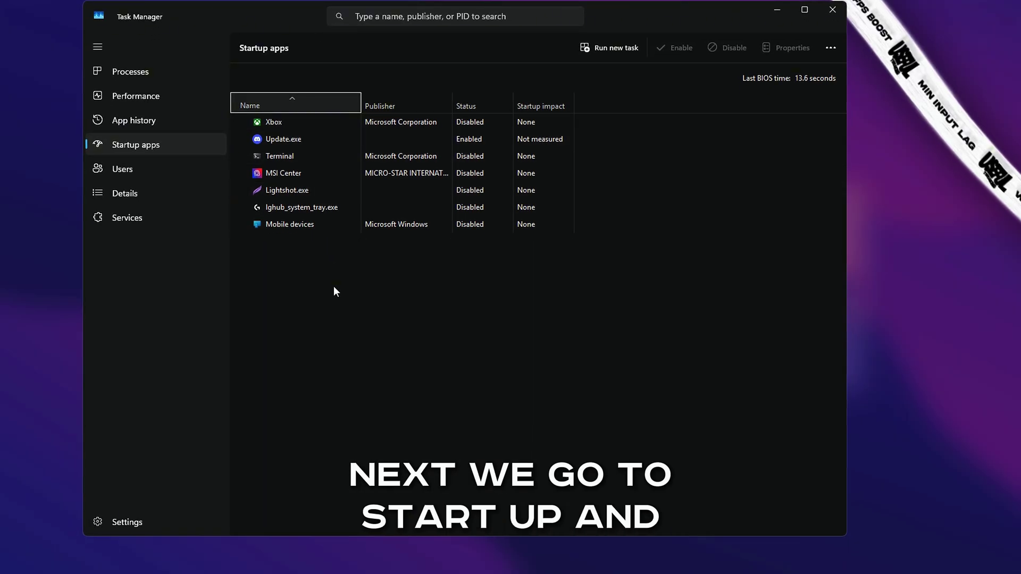
Disable startup apps except Update.exe, confirm Game Mode is On, and return to Windows Settings
left_click(293, 136)
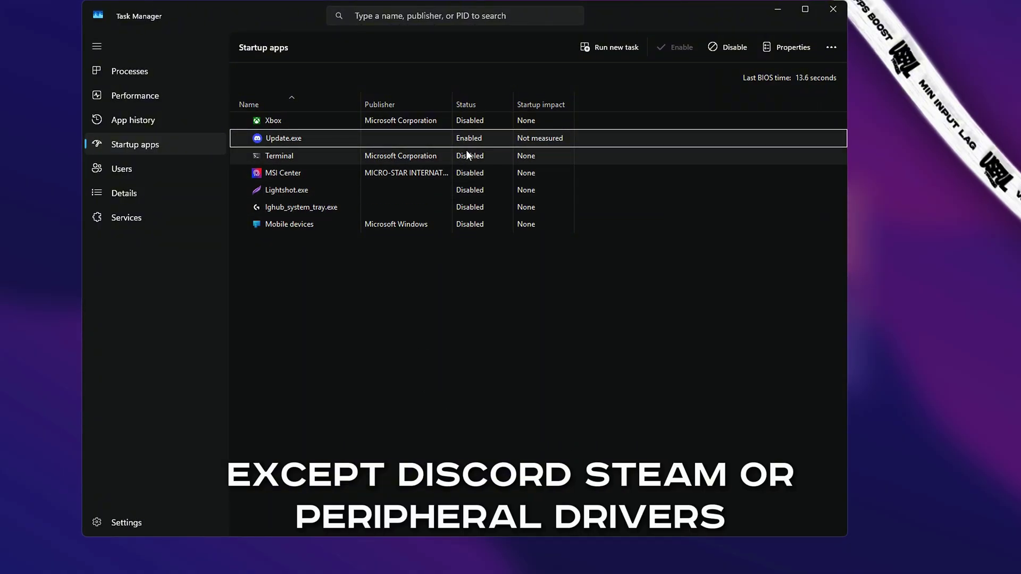
left_click(840, 13)
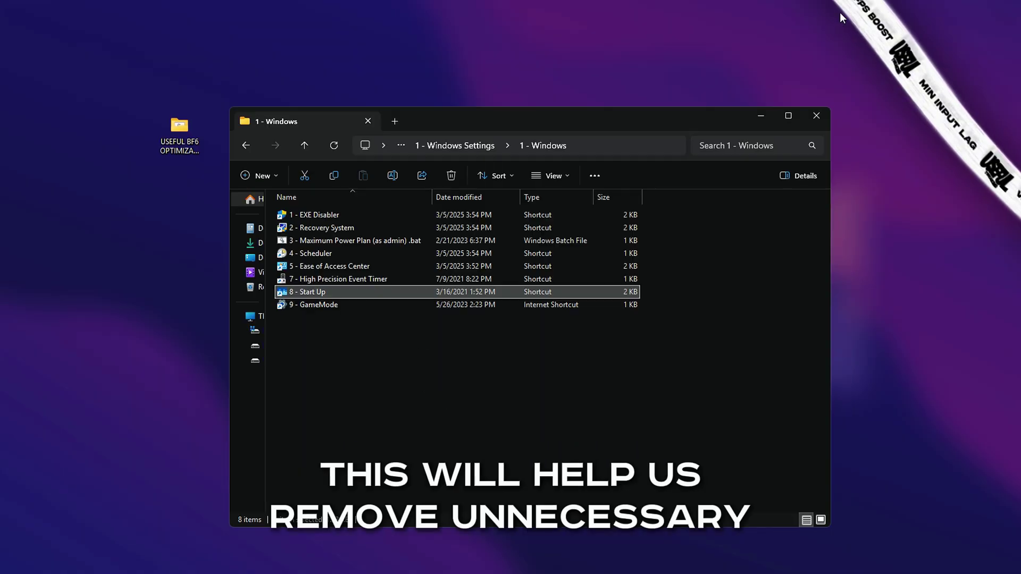
double_click(340, 306)
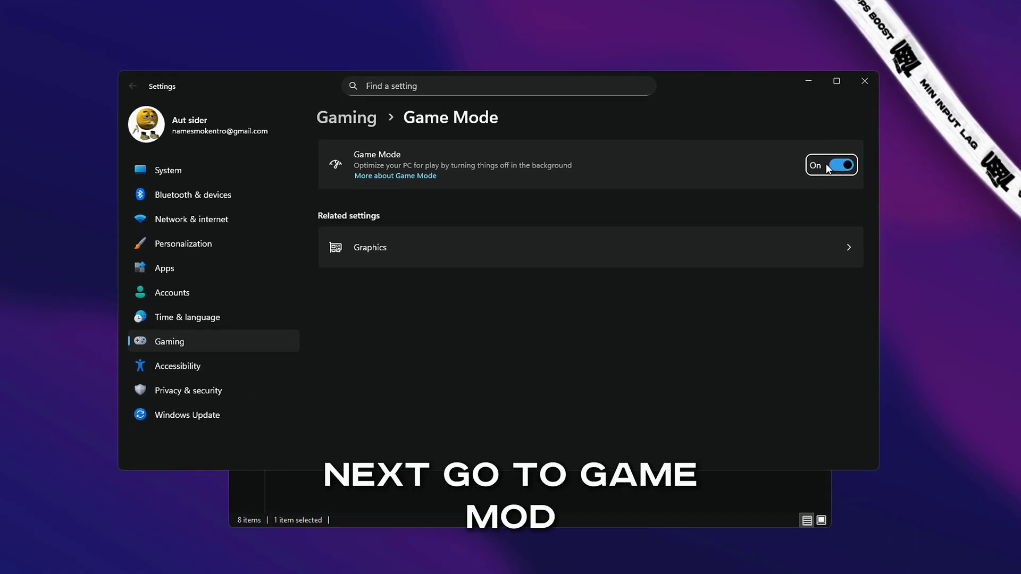
left_click(864, 80)
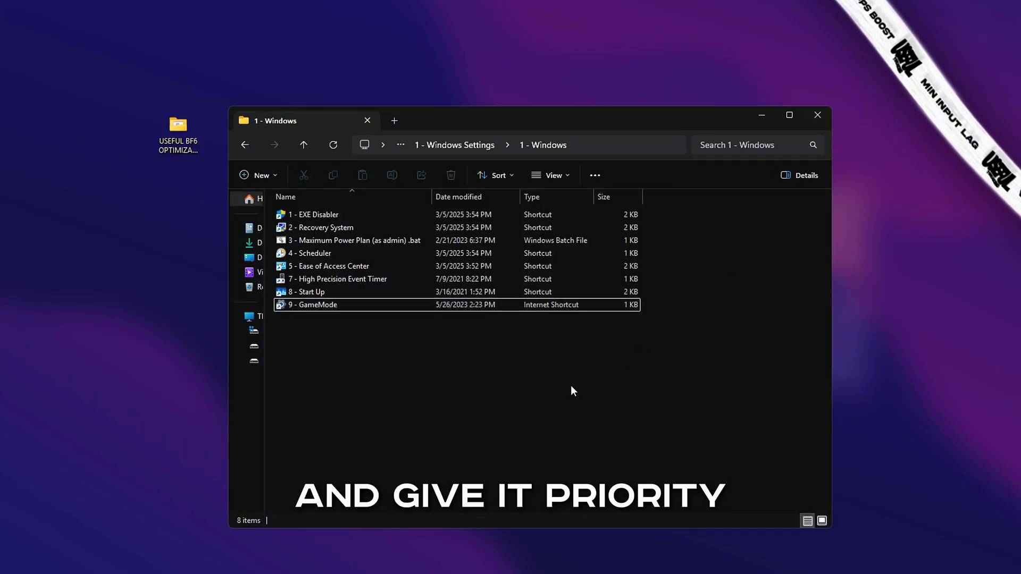
left_click(247, 147)
Run DebloaterCTT.ps1 from the Debloater folder with PowerShell
double_click(336, 227)
left_click(337, 218)
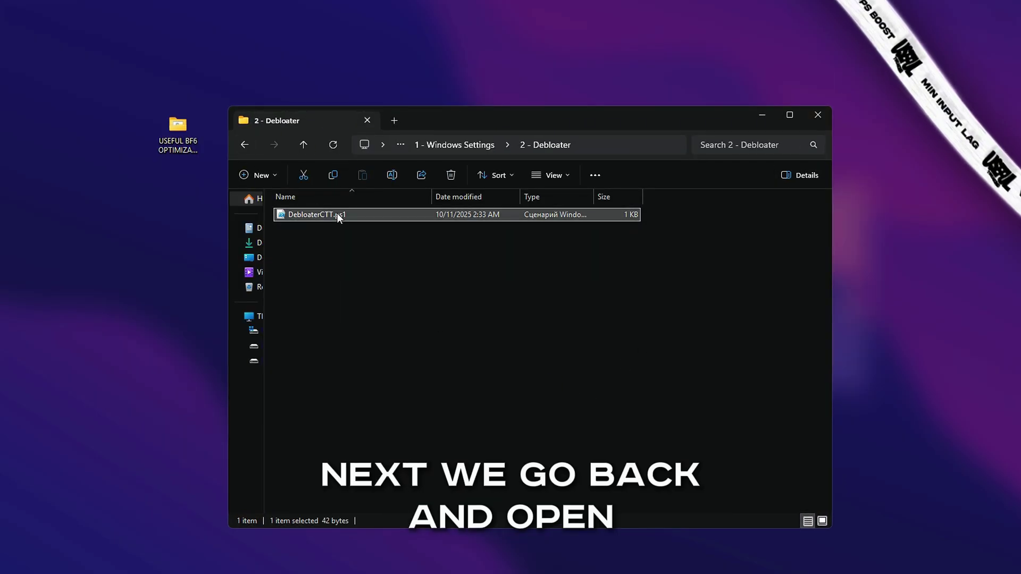
right_click(336, 216)
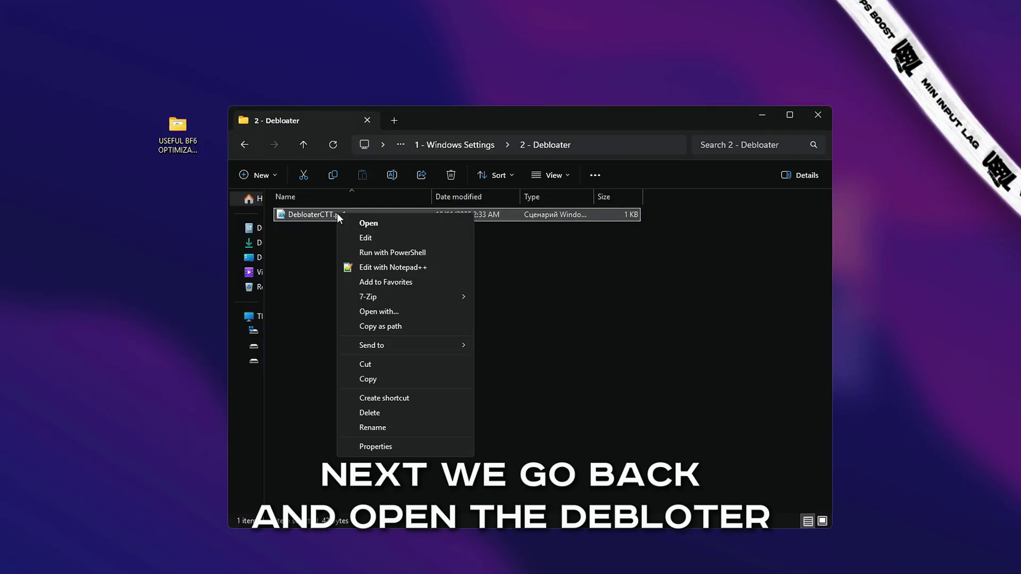
left_click(366, 252)
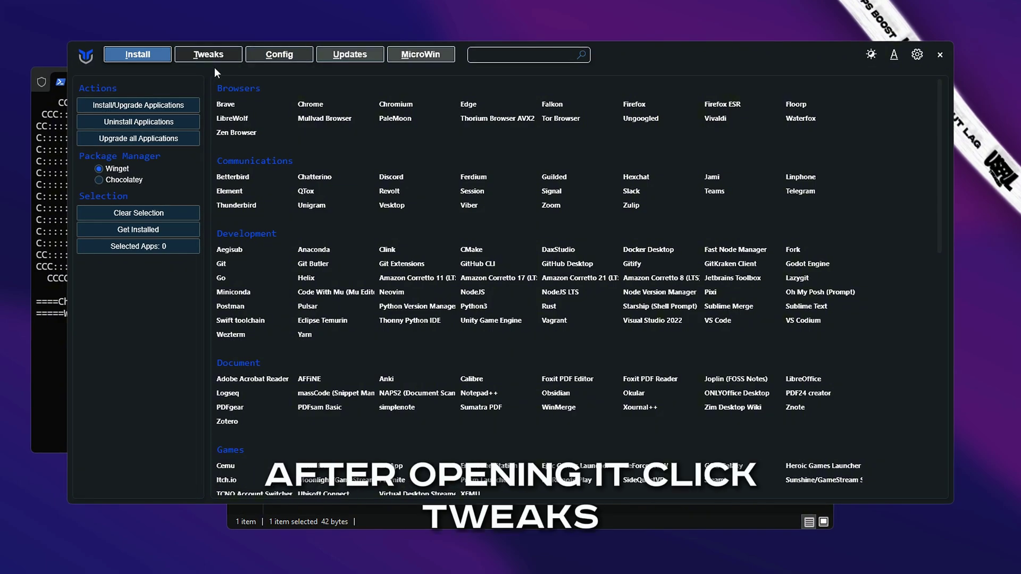
Tick the Standard tweaks plus Disable Recall and Remove OneDrive in WinUtil
left_click(213, 58)
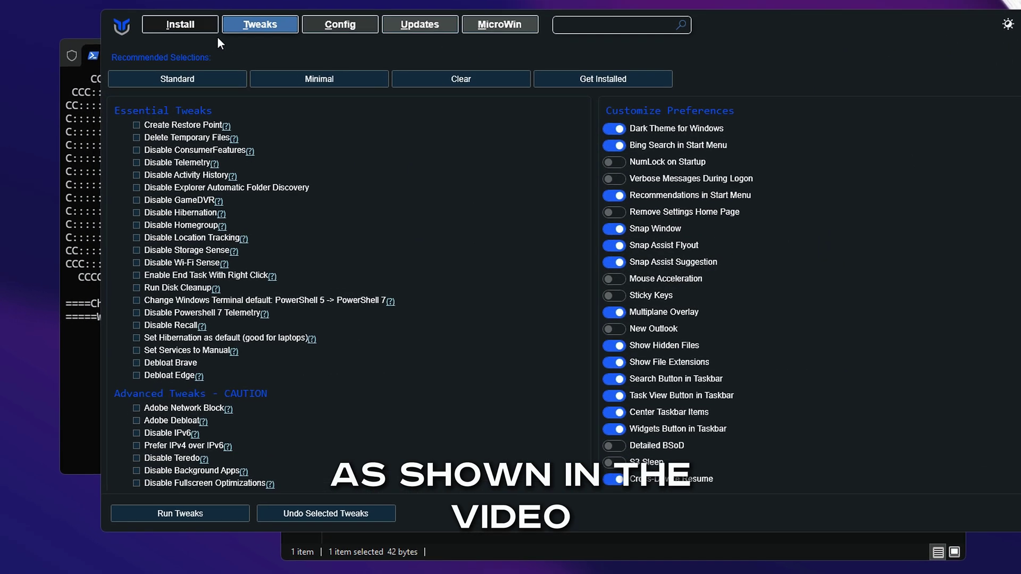
left_click(210, 77)
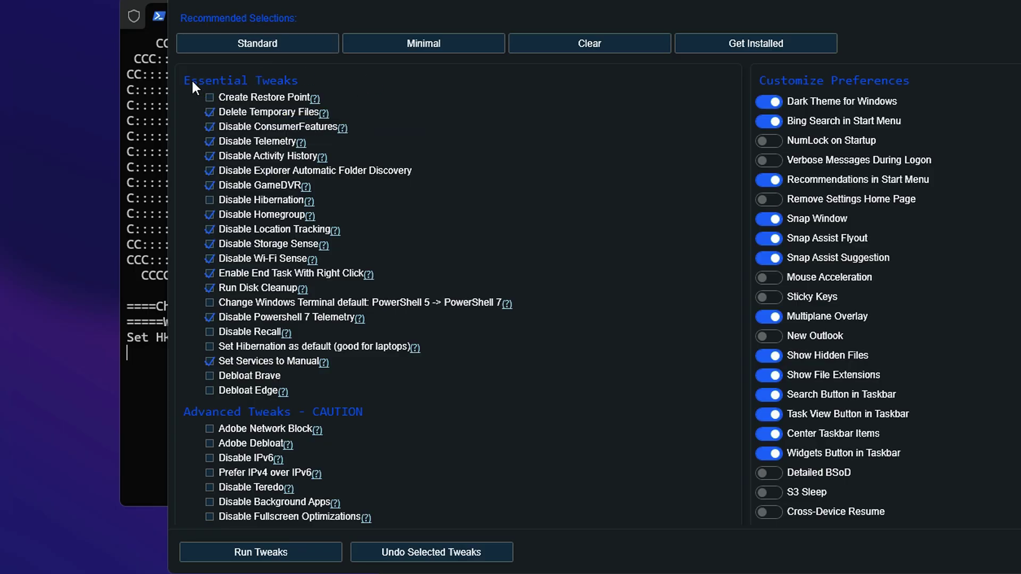
left_click(210, 333)
scroll(210, 353, "down", 2)
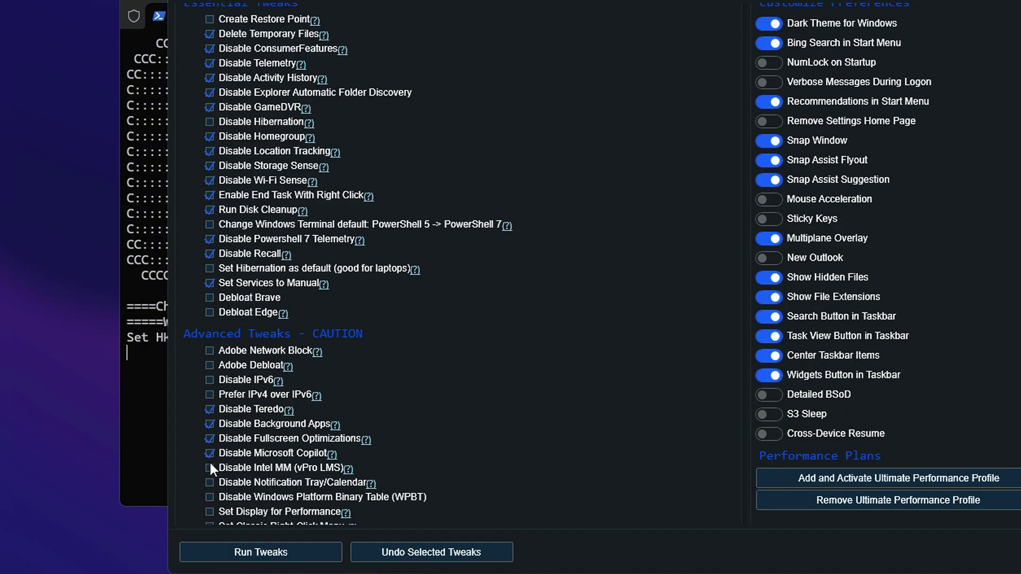
scroll(211, 493, "down", 2)
scroll(218, 498, "down", 2)
left_click(210, 443)
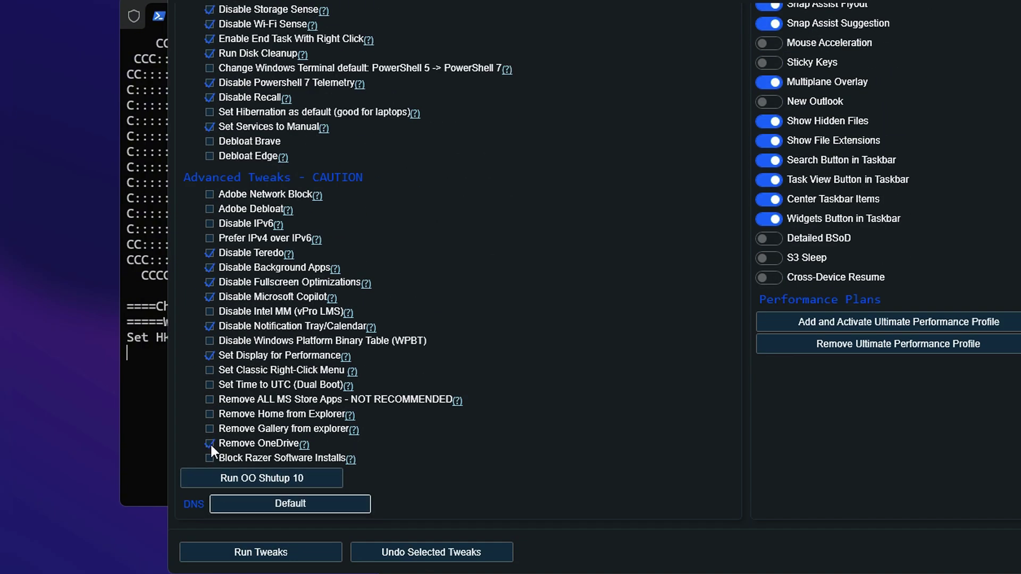
scroll(921, 239, "up", 2)
scroll(899, 193, "up", 2)
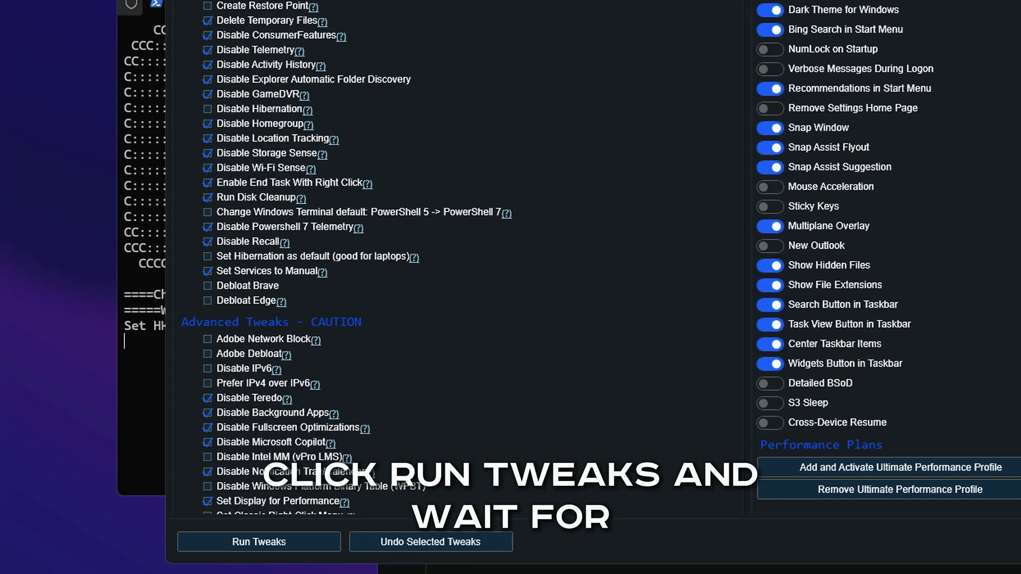
scroll(319, 319, "down", 3)
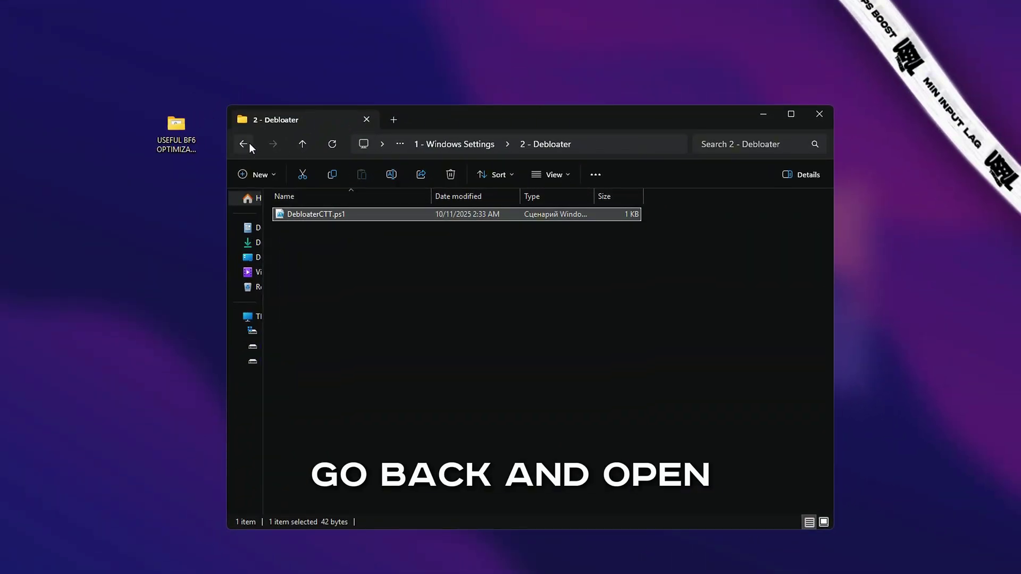
Run adwcleaner.exe from 2 - Programs as administrator, scan, and close it after no detections
left_click(244, 144)
double_click(394, 241)
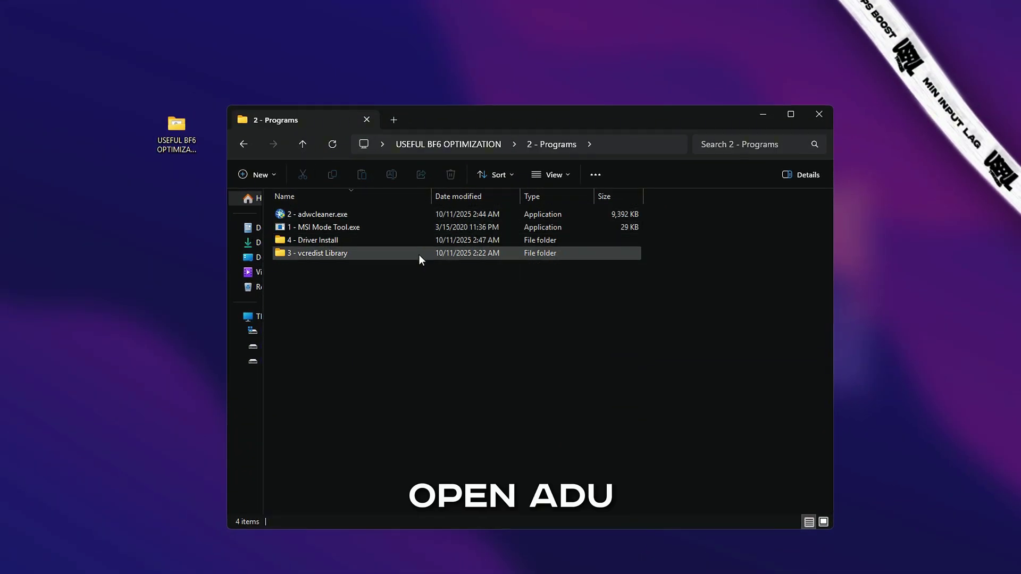
left_click(336, 218)
right_click(335, 219)
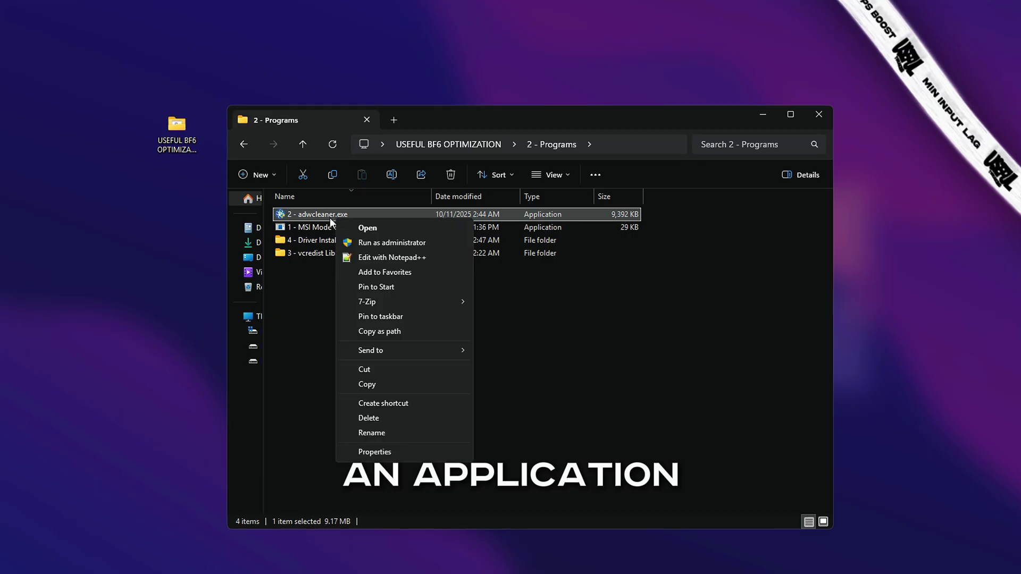
left_click(367, 238)
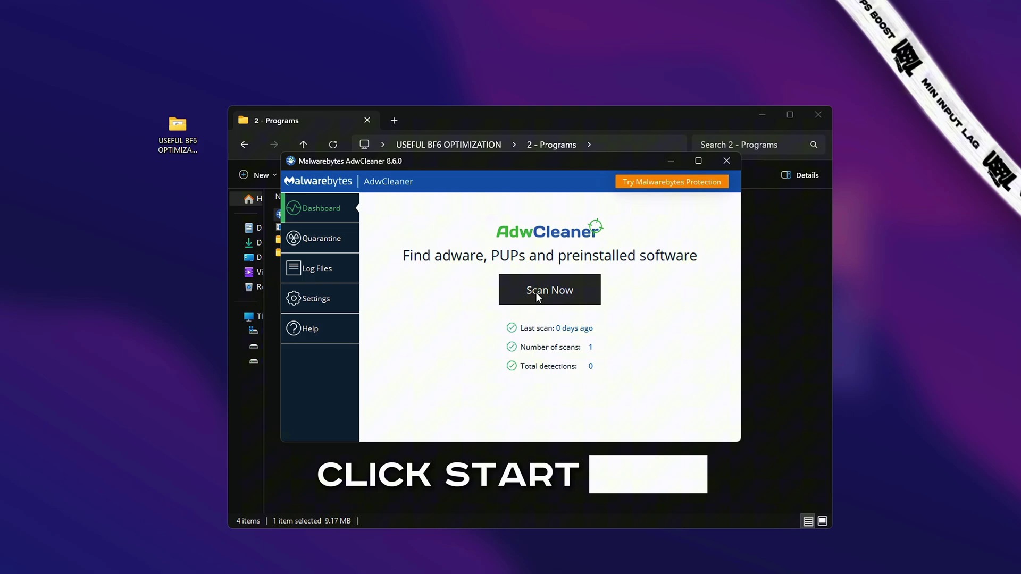
left_click(522, 291)
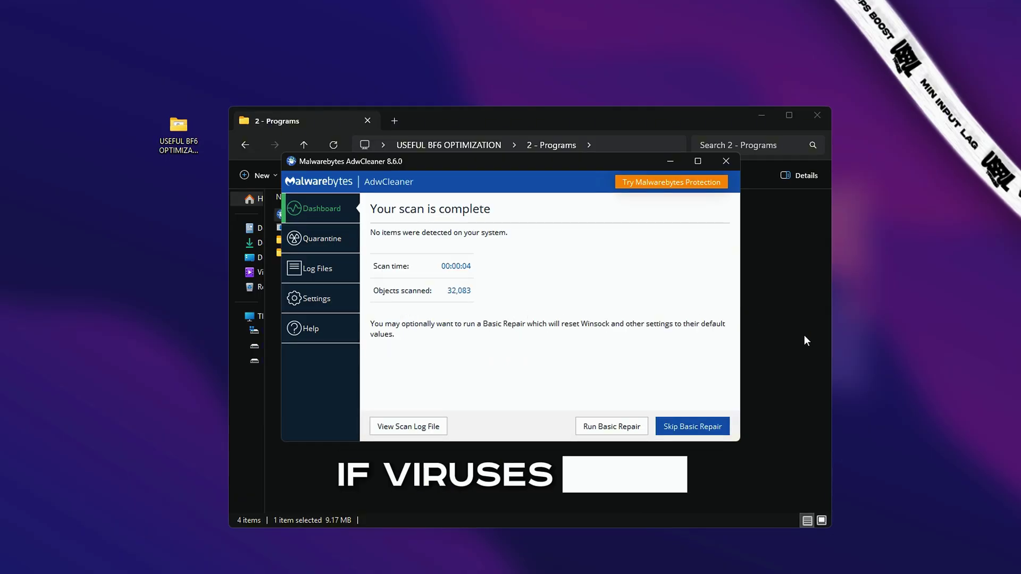
left_click(722, 165)
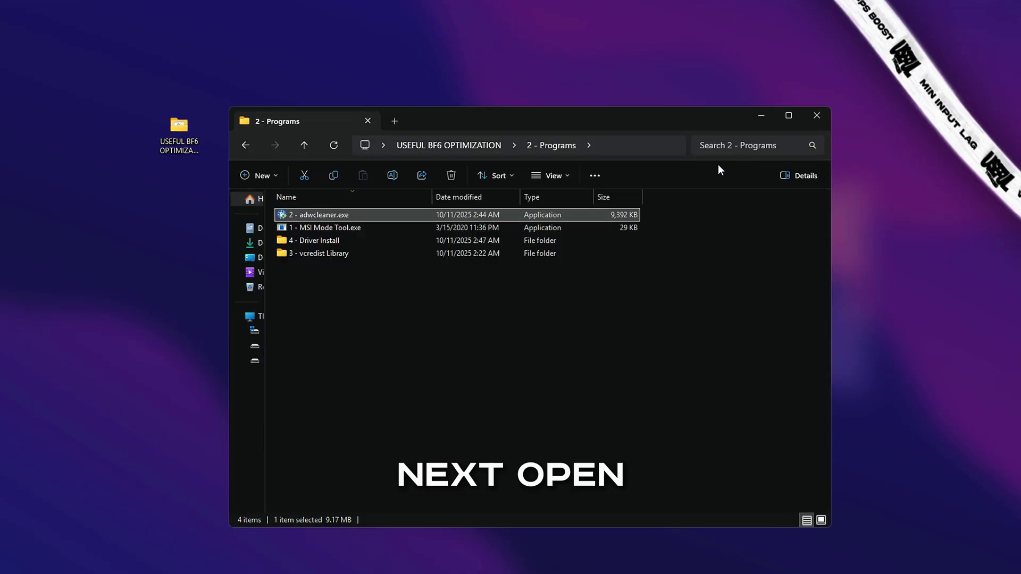
Set the NVIDIA GeForce RTX 3060 Ti to MSI mode with High interrupt priority
right_click(321, 223)
left_click(343, 248)
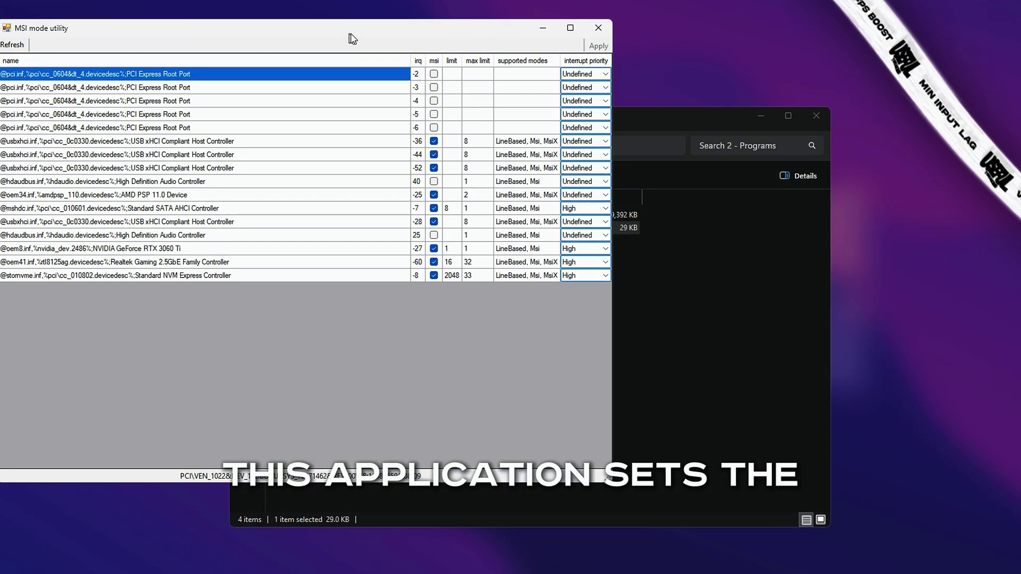
left_click_drag(351, 38, 512, 49)
left_click(216, 265)
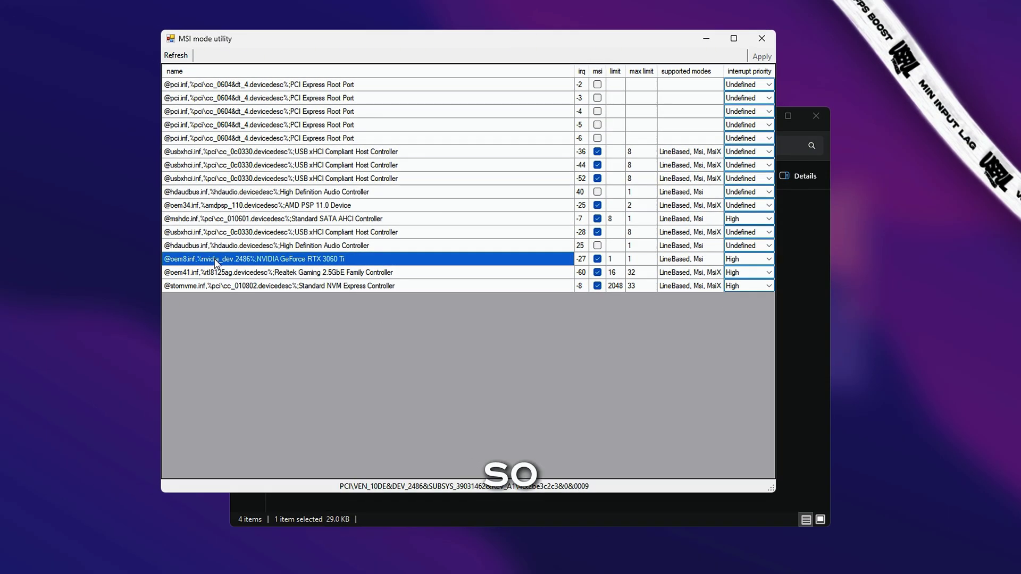
left_click(599, 260)
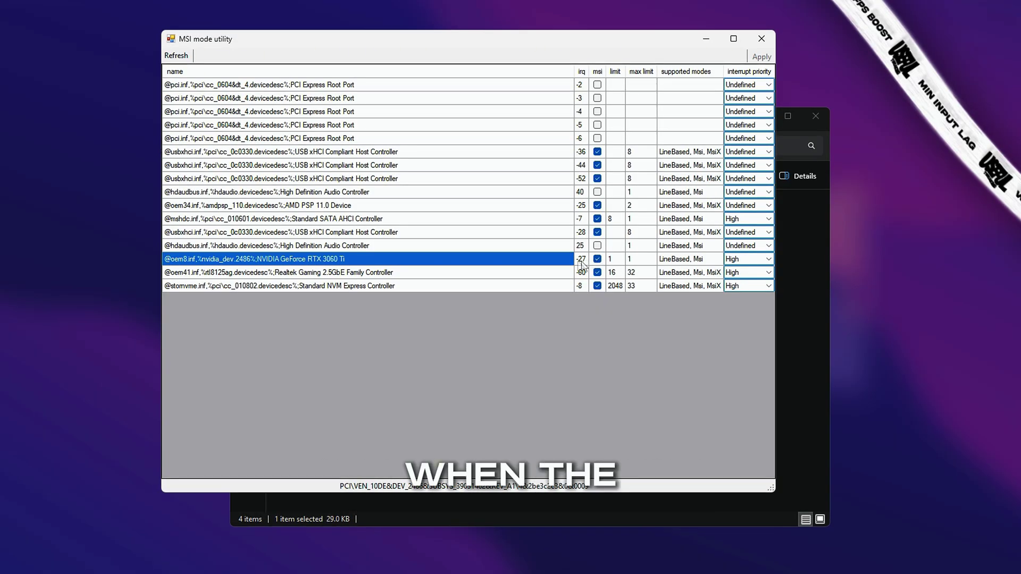
left_click(596, 260)
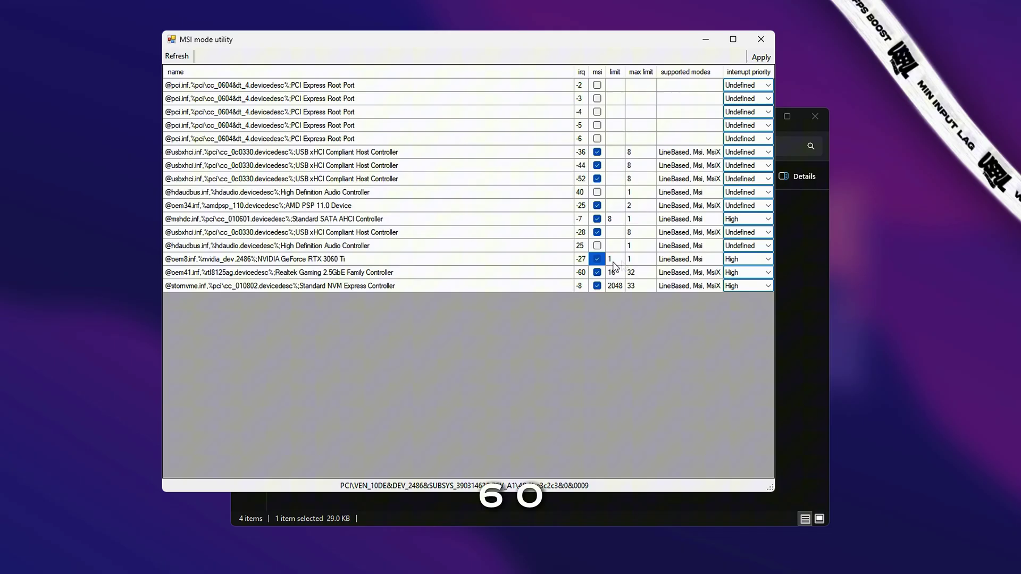
left_click(745, 294)
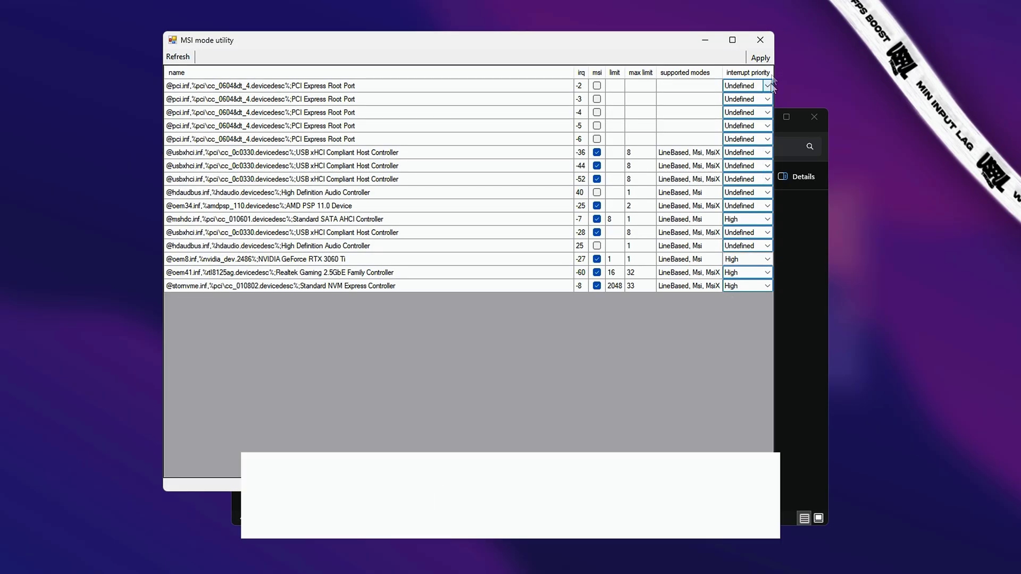
Close the MSI utility and select the INTEL, AMD and NVIDIA APP shortcuts in 4 - Driver Install
left_click(759, 44)
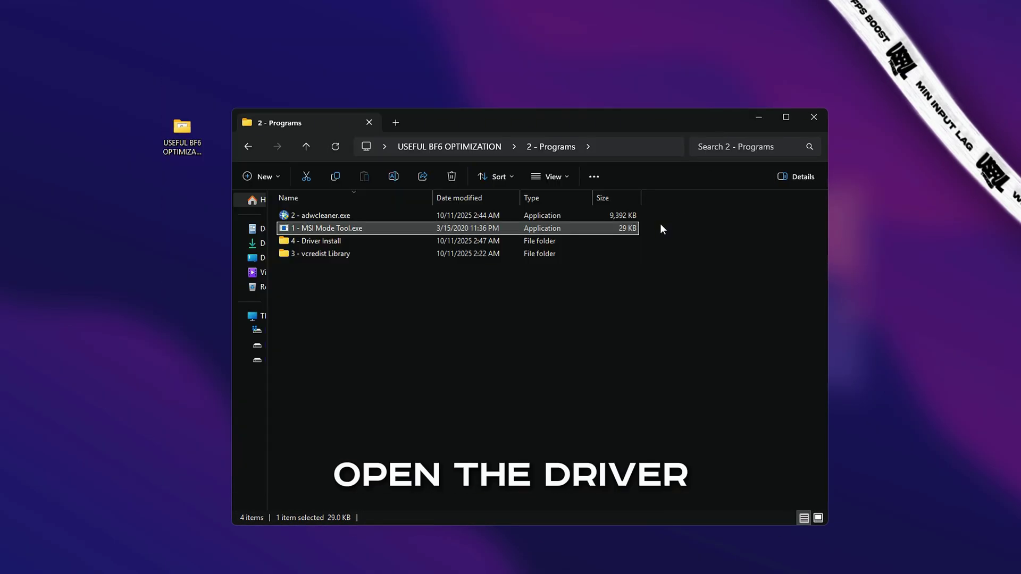
double_click(323, 241)
left_click_drag(439, 303, 319, 195)
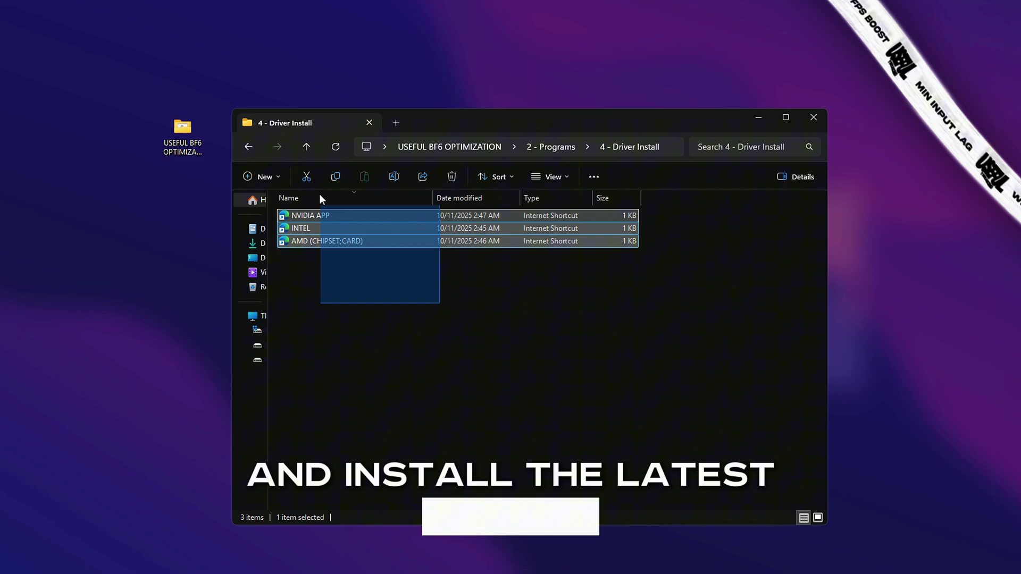
left_click(318, 231)
left_click(308, 243)
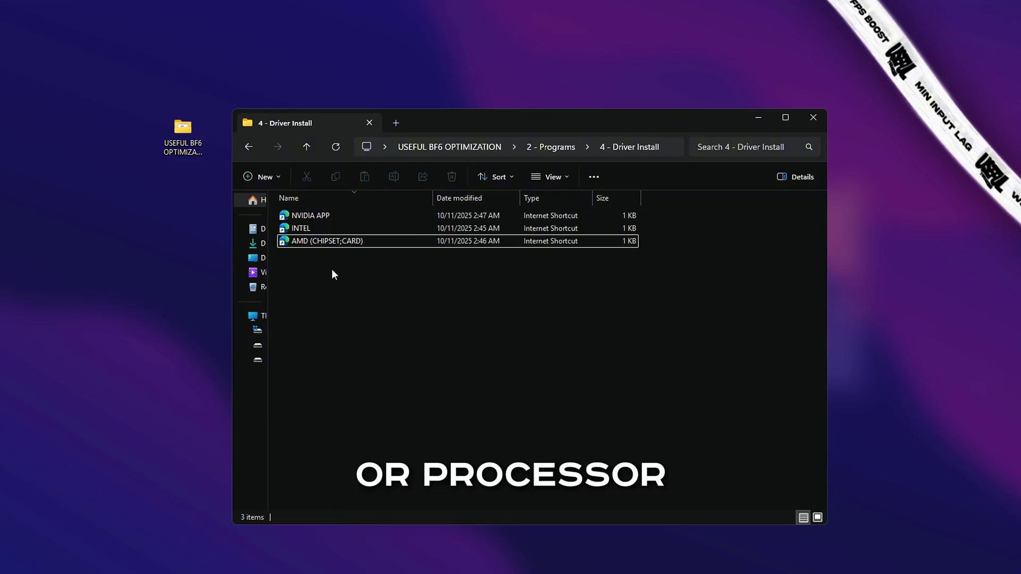
left_click(351, 217)
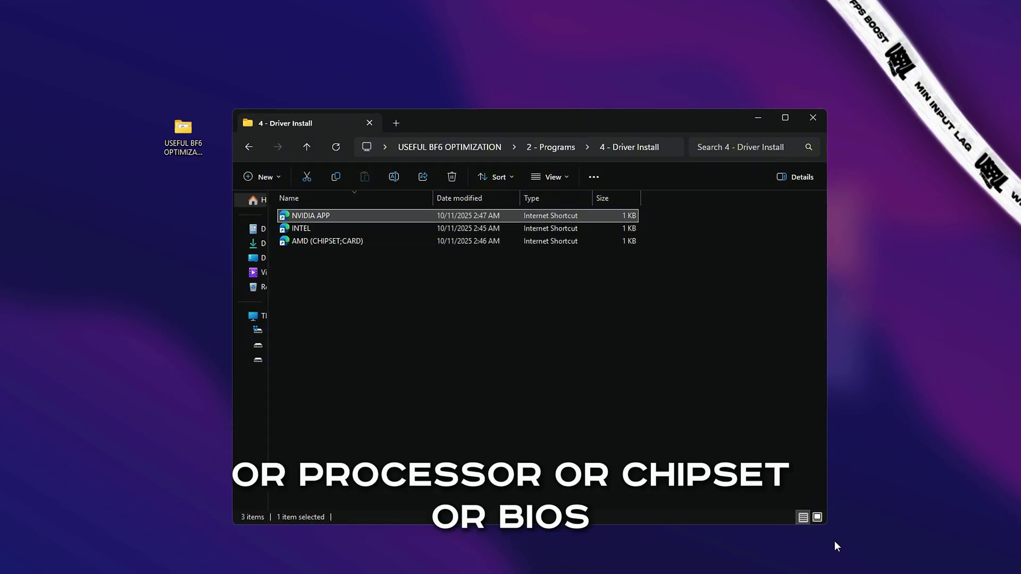
left_click_drag(604, 426, 608, 320)
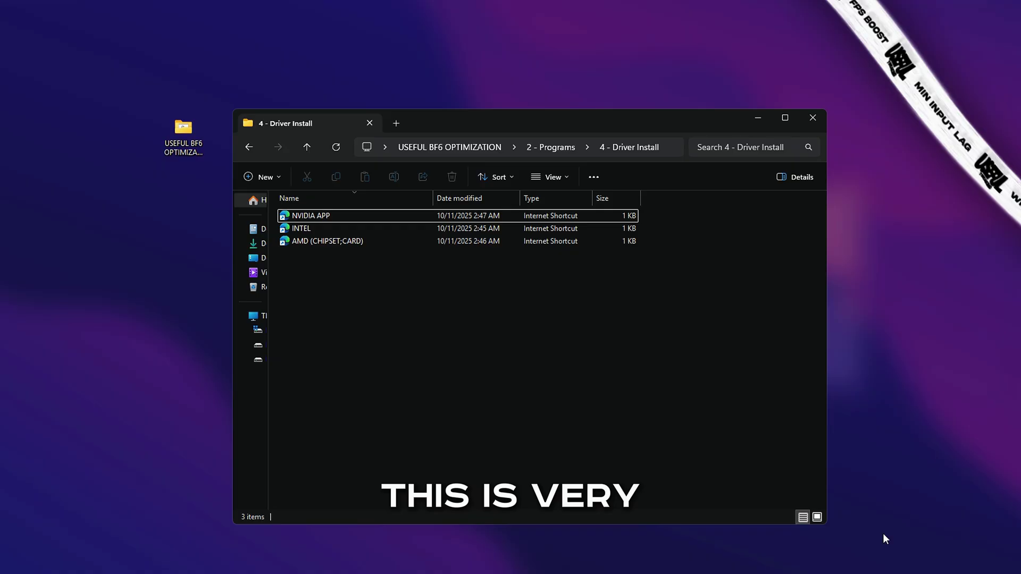
Open install_all.bat's menu in 3 - vcredist Library, then return to USEFUL BF6 OPTIMIZATION
left_click(560, 147)
double_click(304, 254)
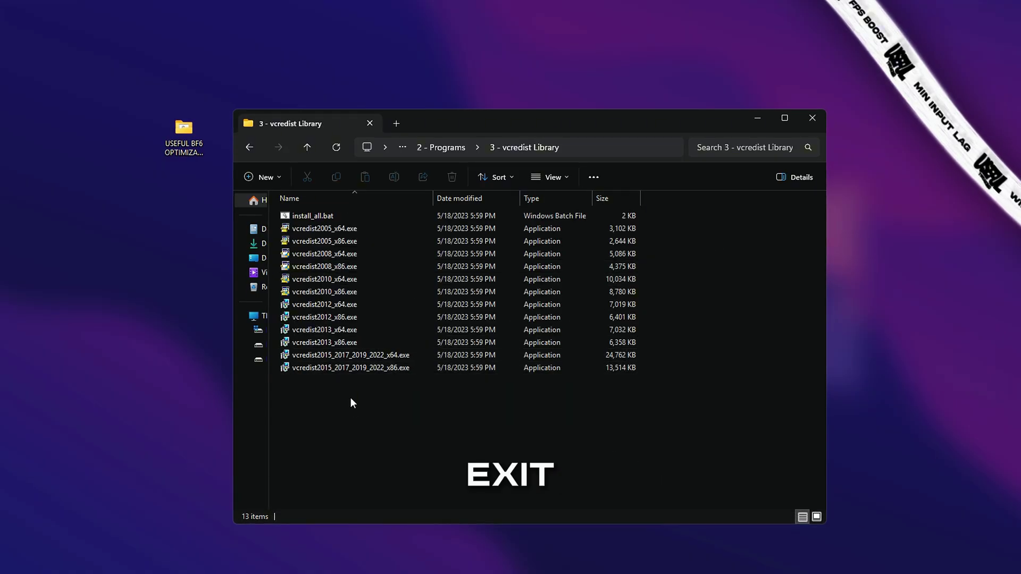
right_click(314, 217)
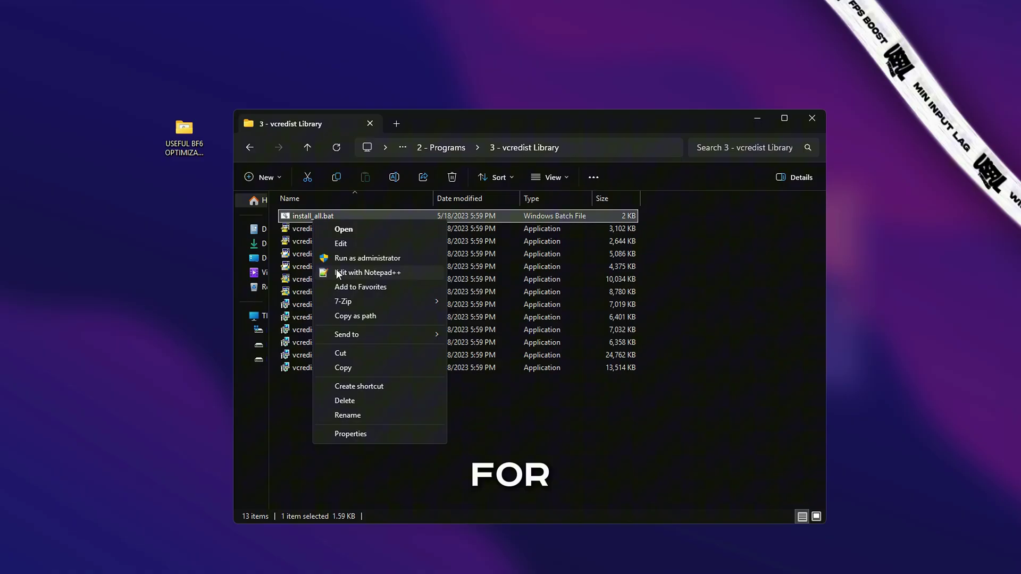
left_click(305, 373)
left_click(304, 392)
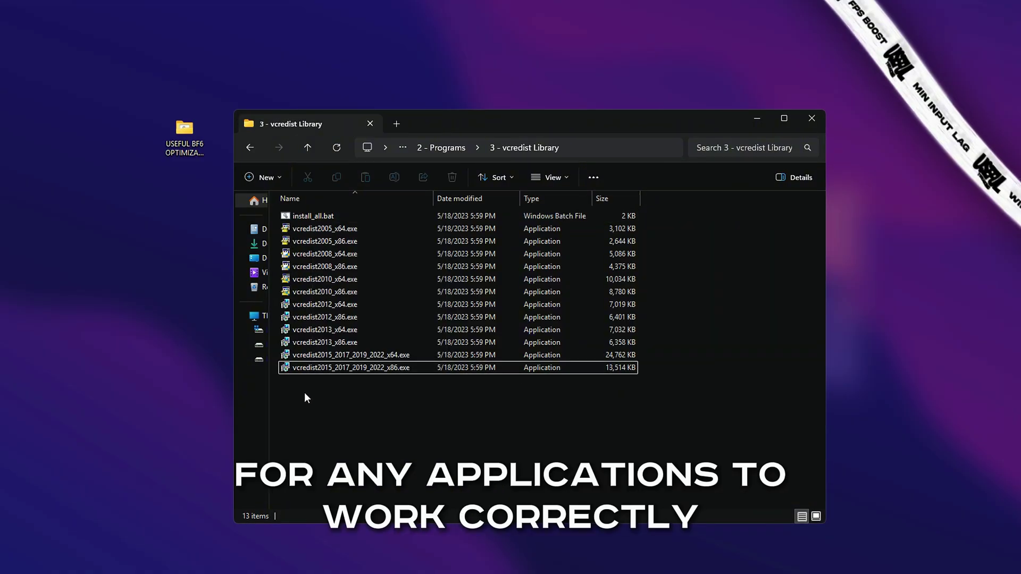
left_click(250, 147)
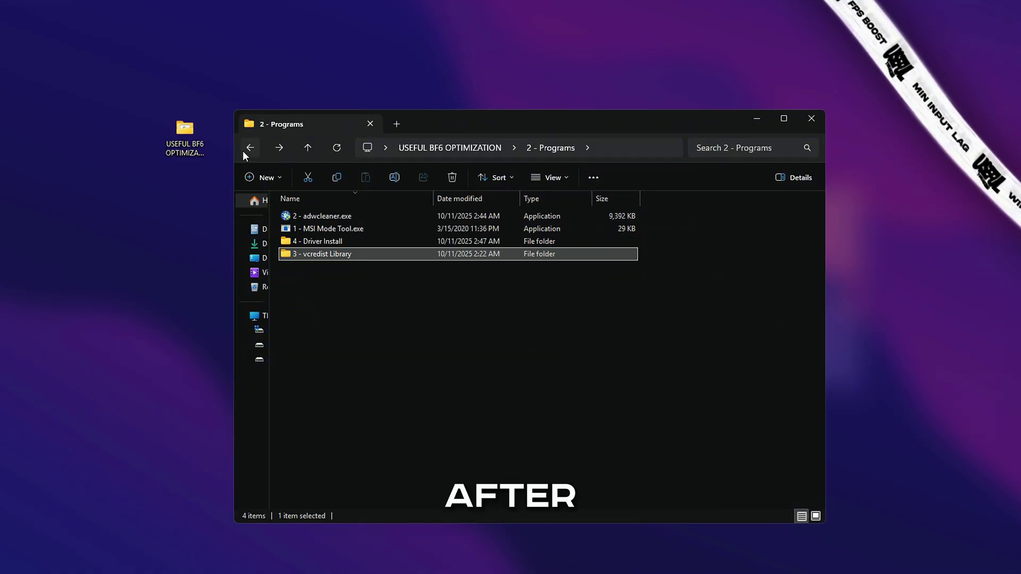
left_click(250, 148)
left_click(250, 148)
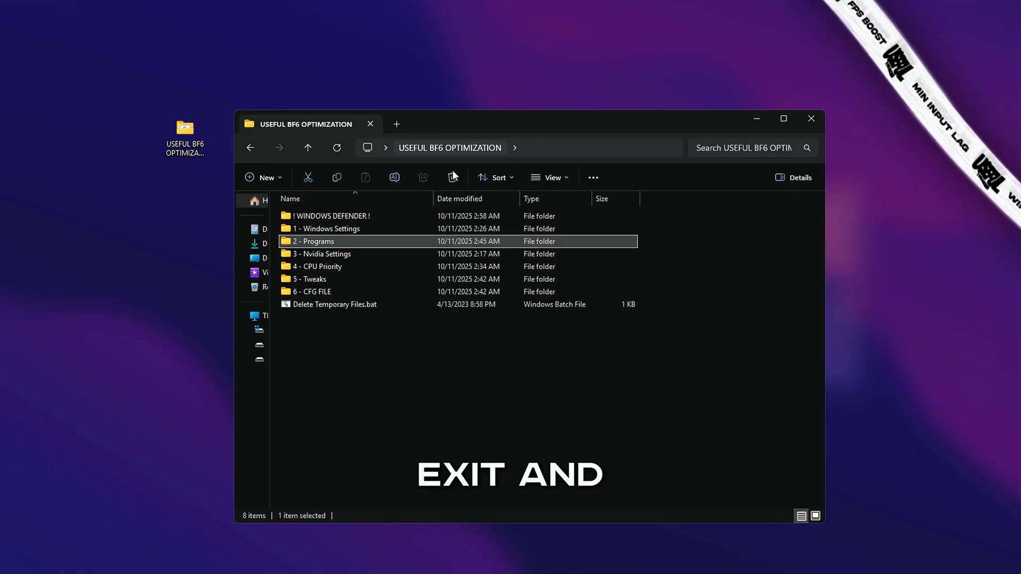
Launch NVIDIA Profile Inspector from the Nvidia Settings folder and import Useful Settings.nip
double_click(351, 254)
double_click(352, 216)
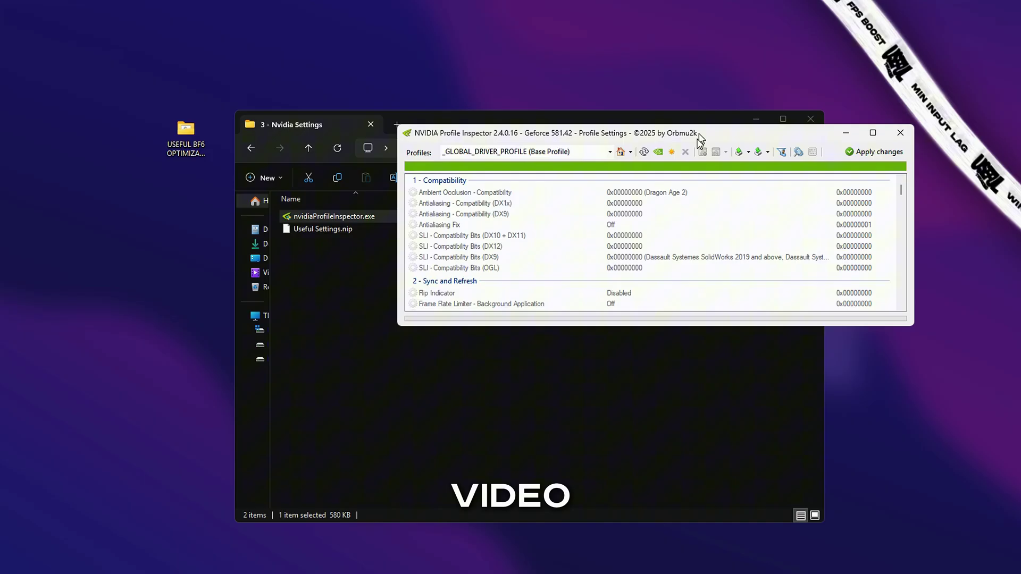
left_click_drag(698, 140, 579, 277)
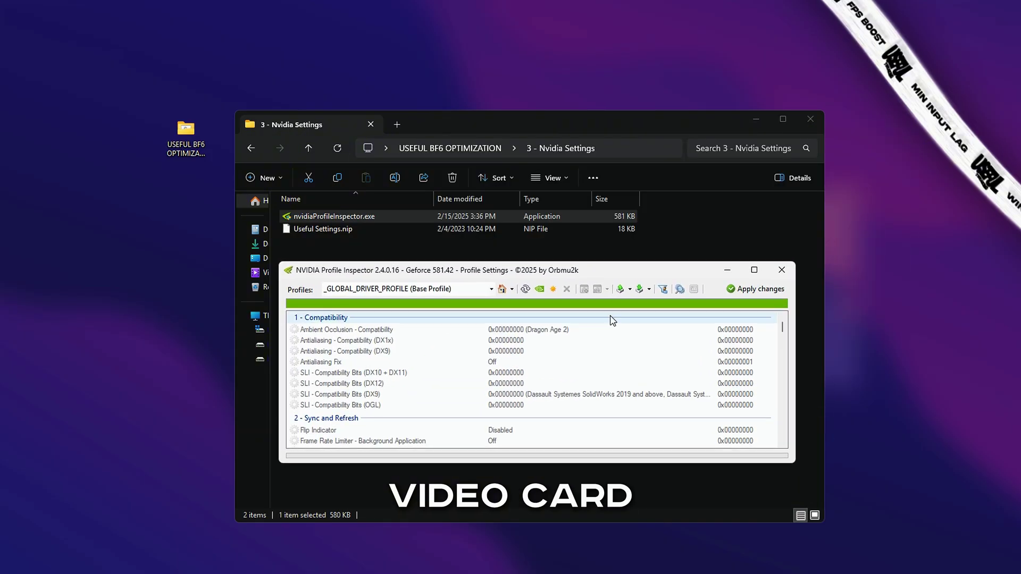
left_click(639, 289)
left_click(654, 306)
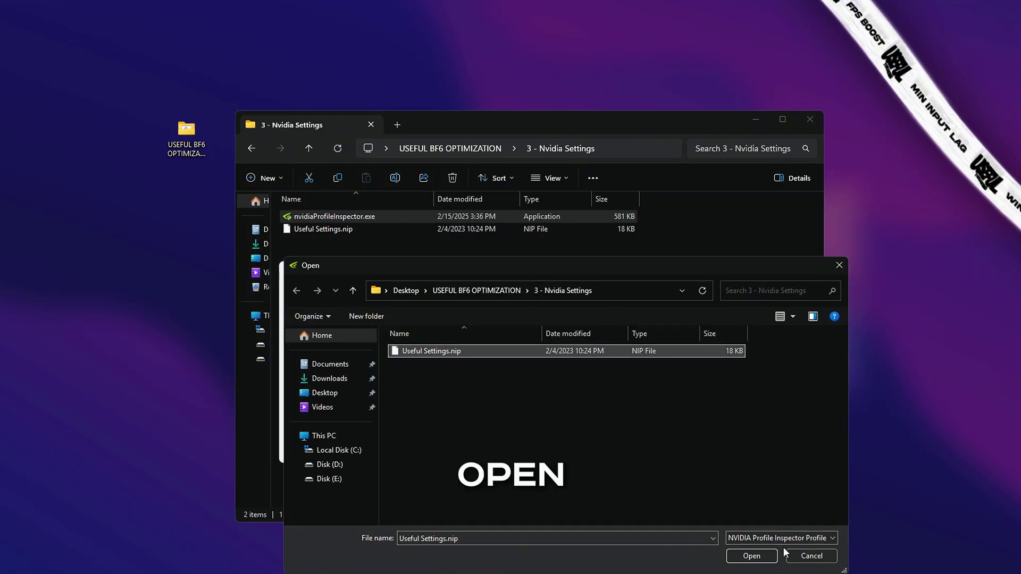
left_click(774, 556)
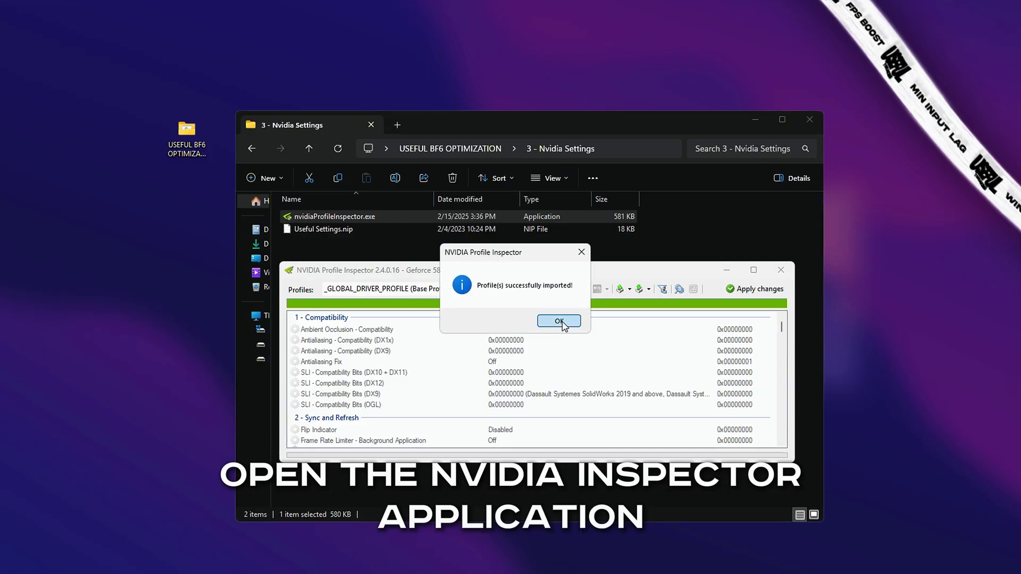
left_click(562, 320)
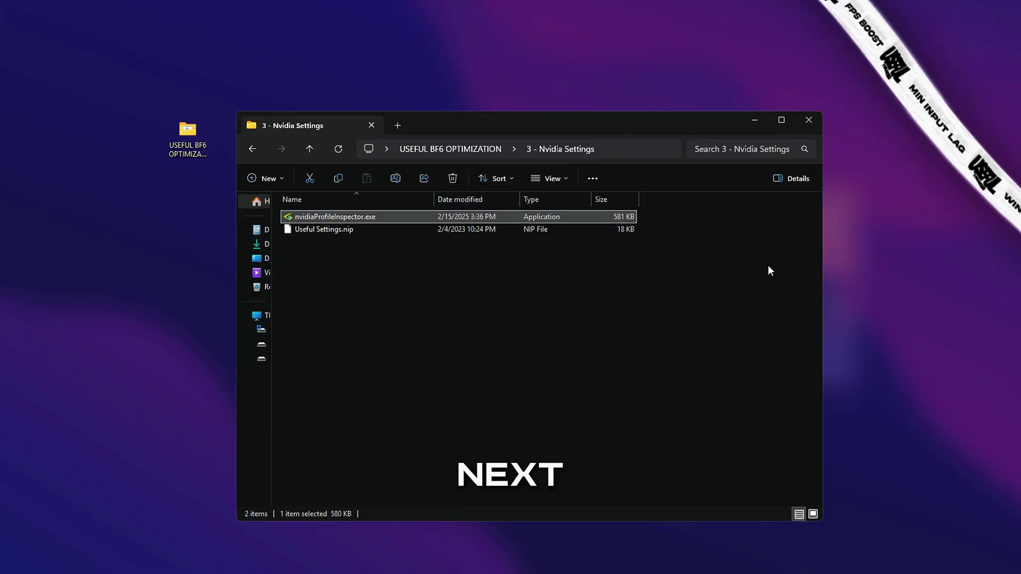
Merge AMD CPU Priority.reg from the 4 - CPU Priority > AMD folder
left_click(451, 148)
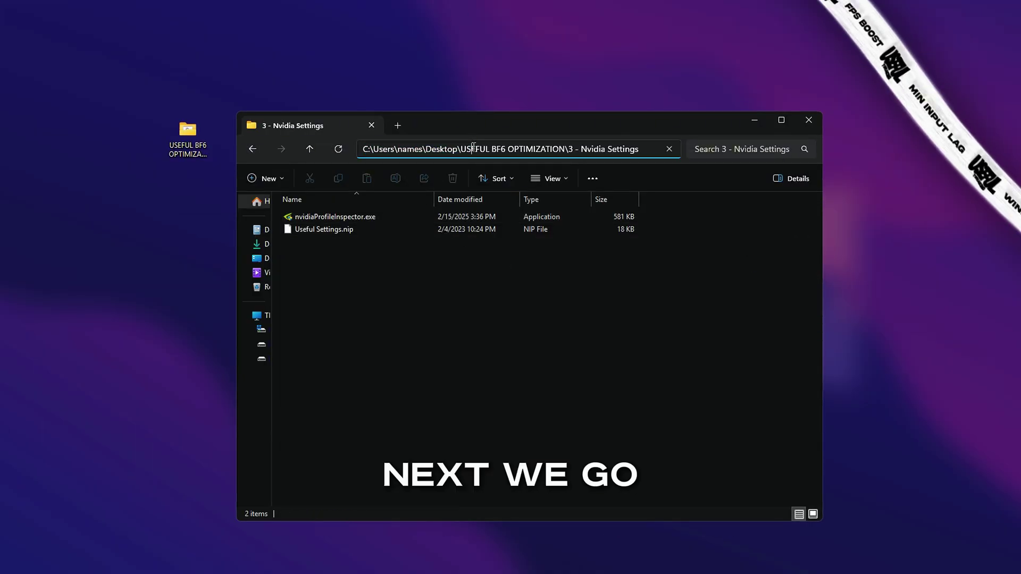
double_click(361, 267)
double_click(319, 218)
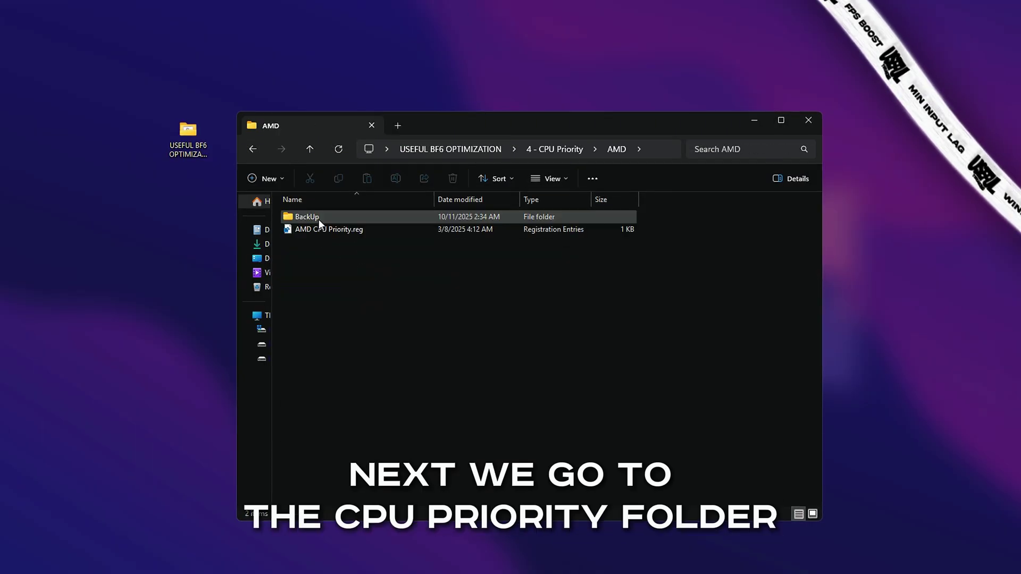
left_click(324, 231)
right_click(312, 227)
left_click(309, 229)
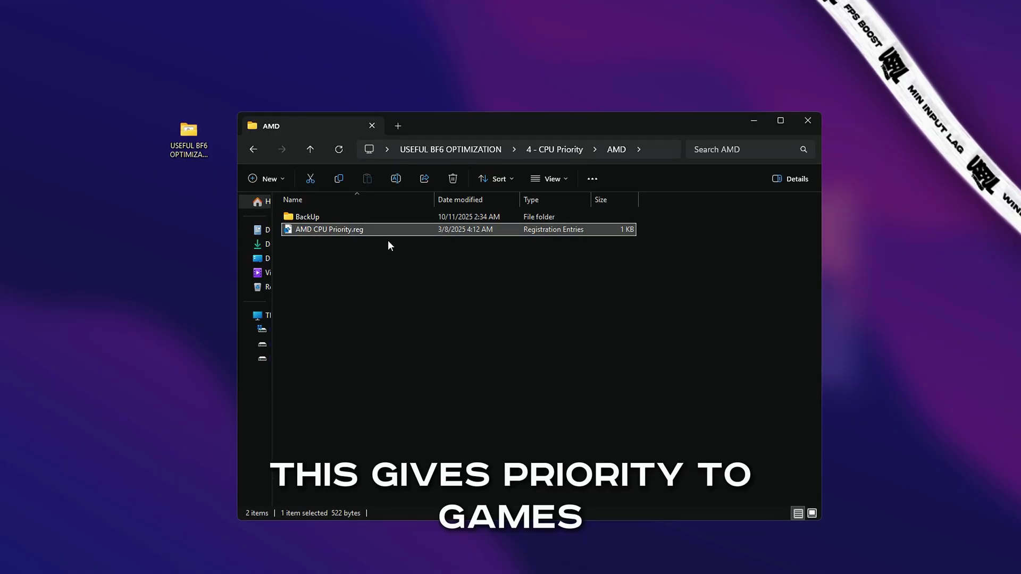
Check the INTEL folder, then browse 5 - Tweaks and its Restore Tweaks subfolder
left_click(550, 149)
double_click(336, 227)
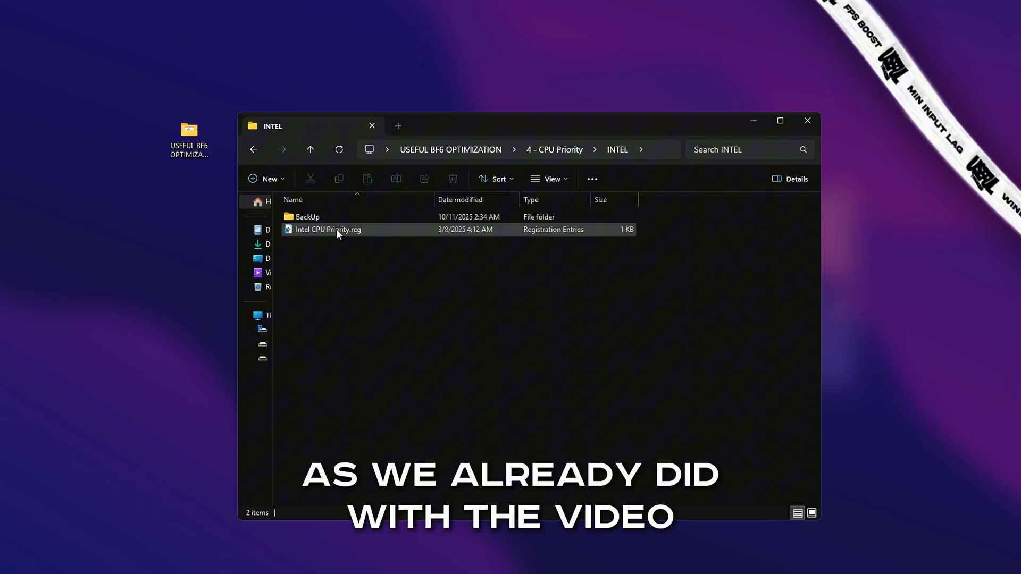
left_click(484, 149)
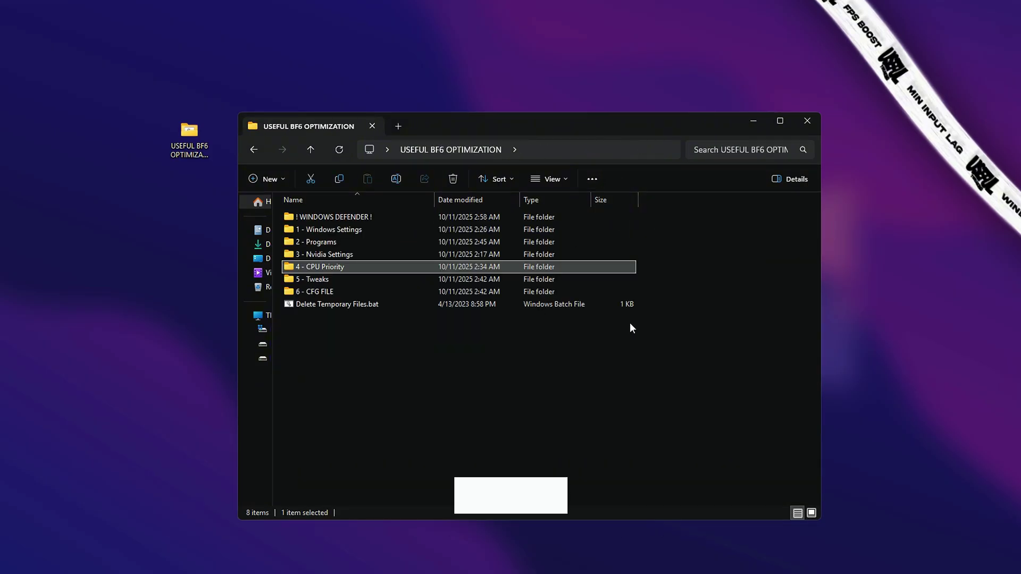
double_click(296, 279)
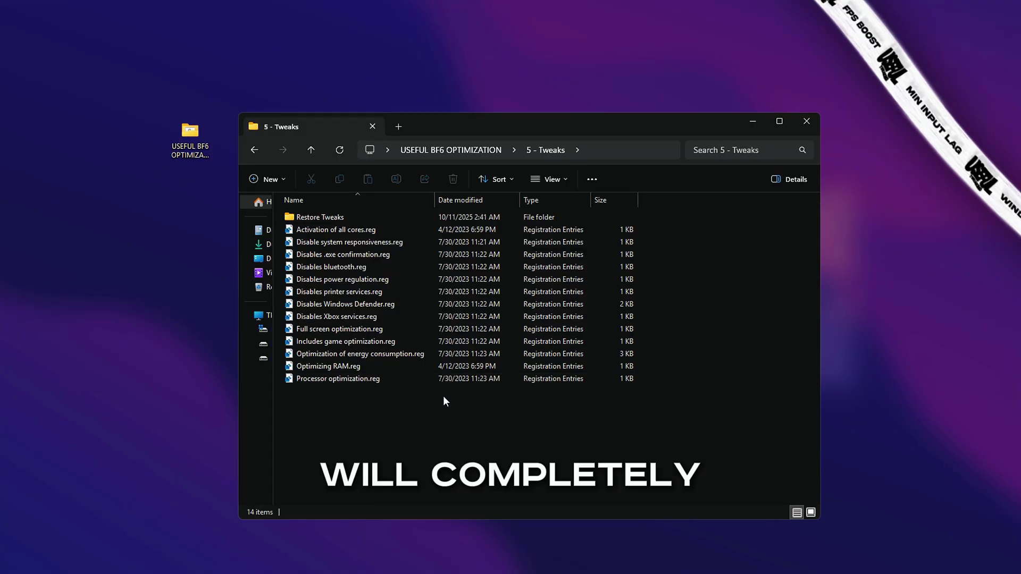
double_click(439, 215)
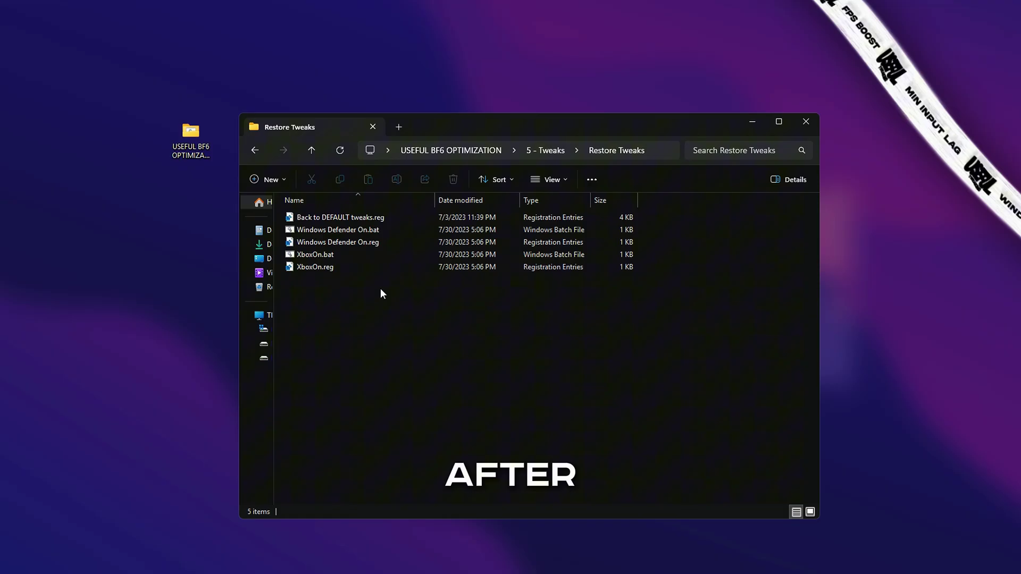
left_click(254, 152)
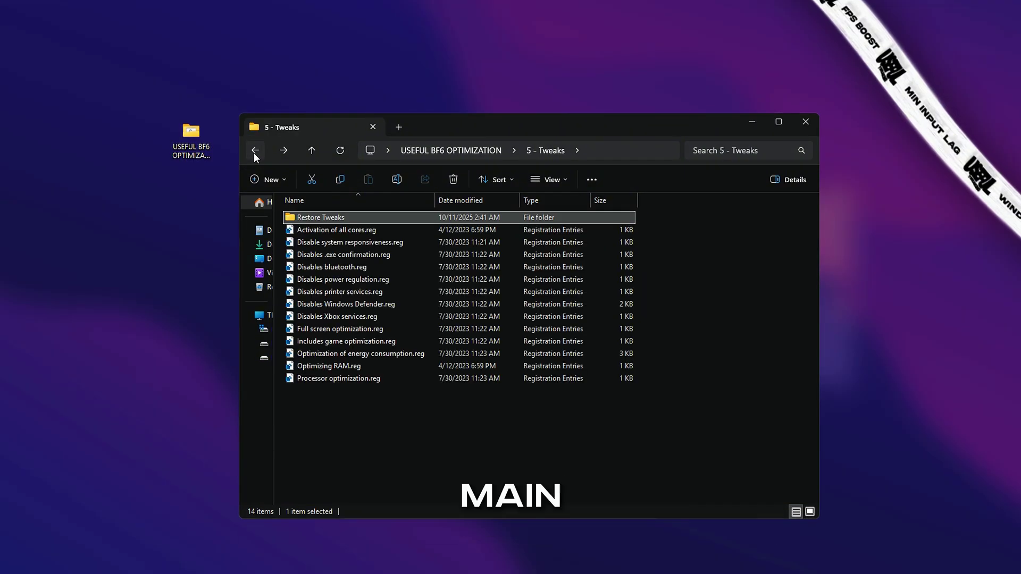
Find PROFSAVE_profile in 6 - CFG FILE and the existing one in Documents\Battlefield 6\settings\steam
double_click(454, 292)
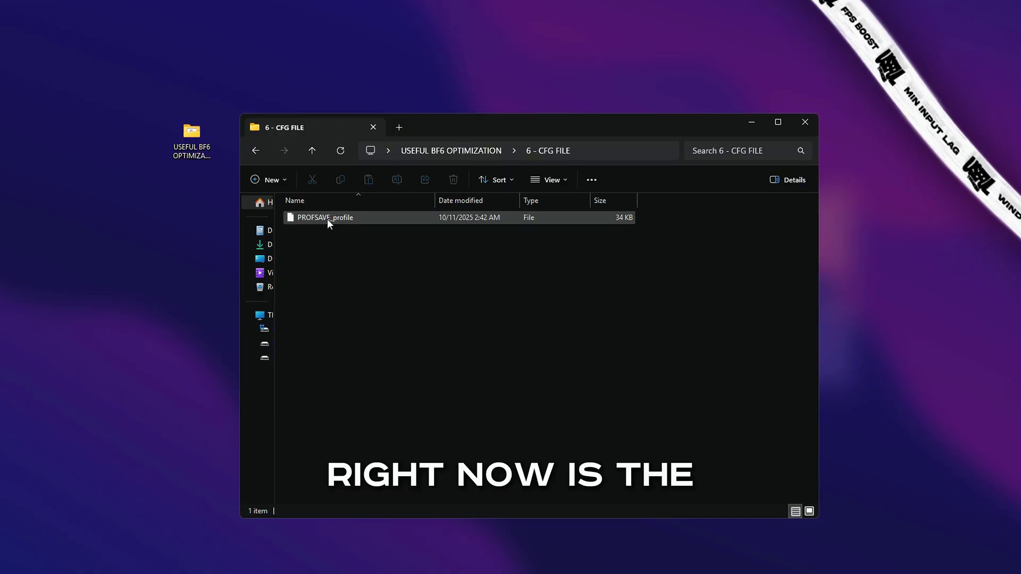
left_click(304, 216)
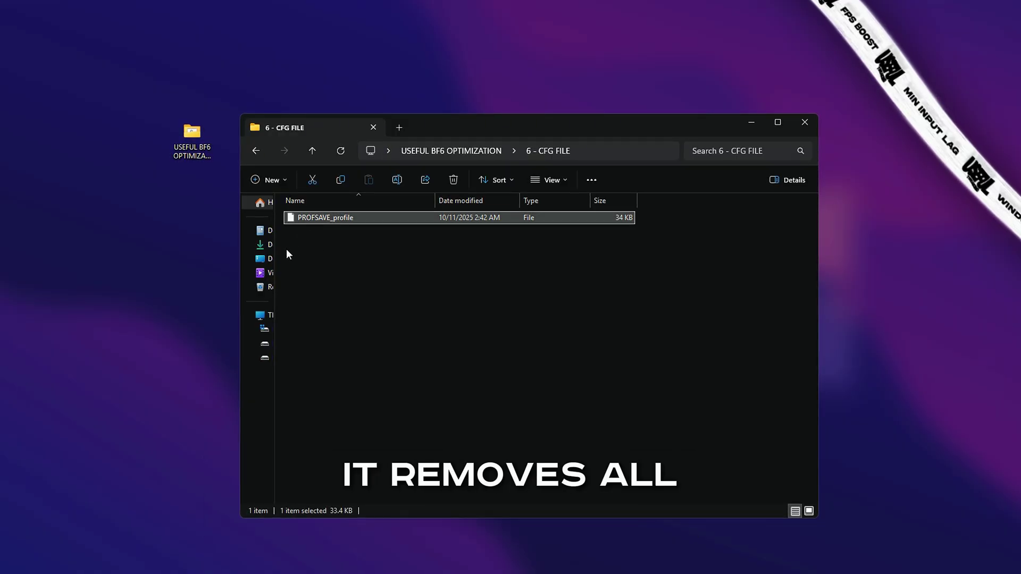
left_click(262, 237)
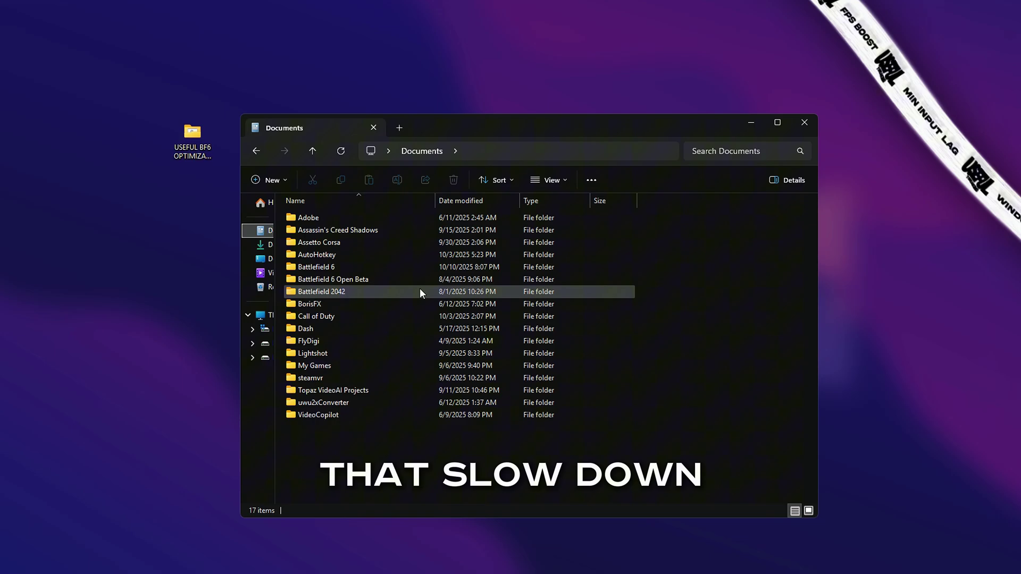
double_click(344, 268)
left_click(320, 218)
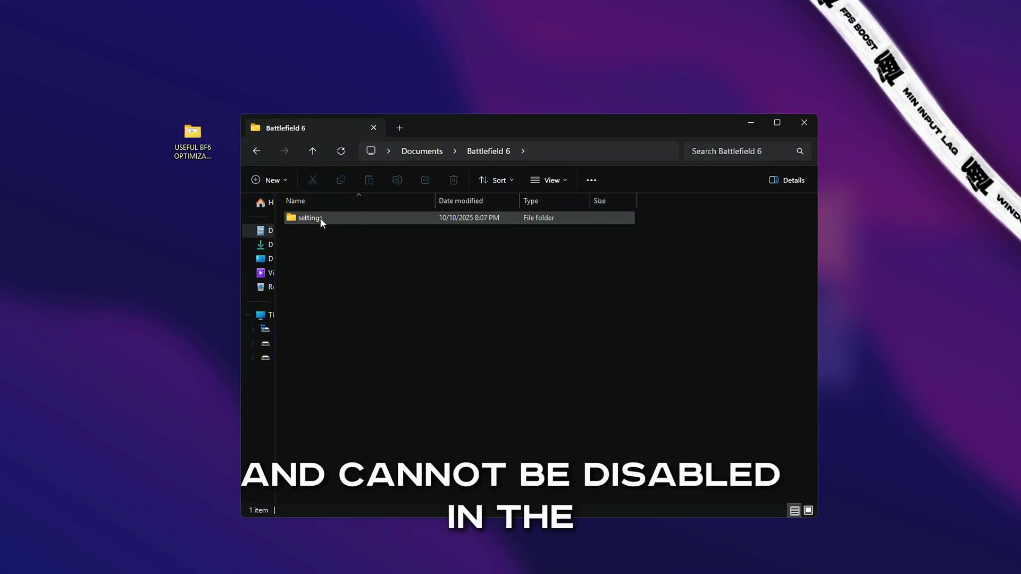
double_click(319, 218)
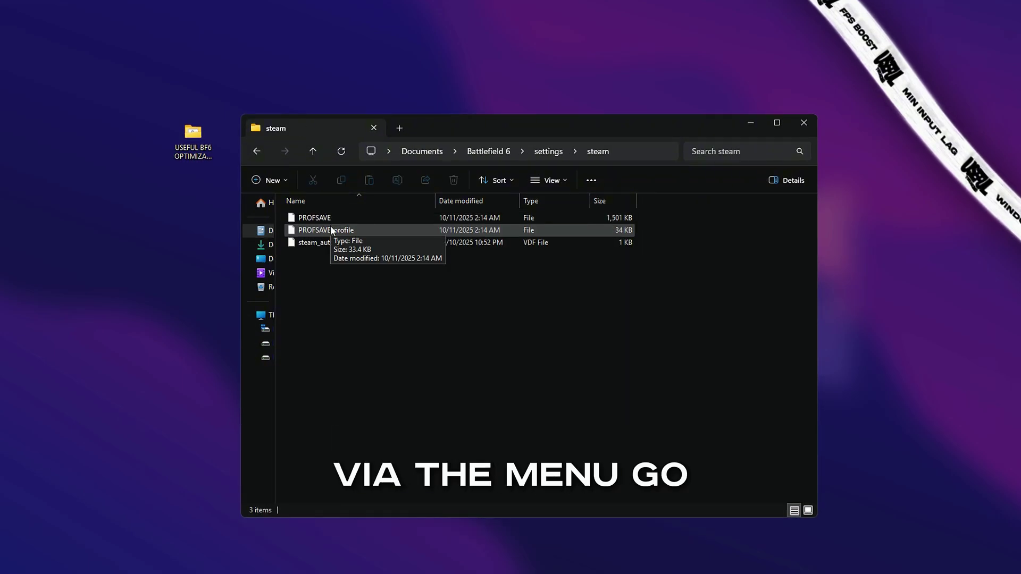
left_click(329, 229)
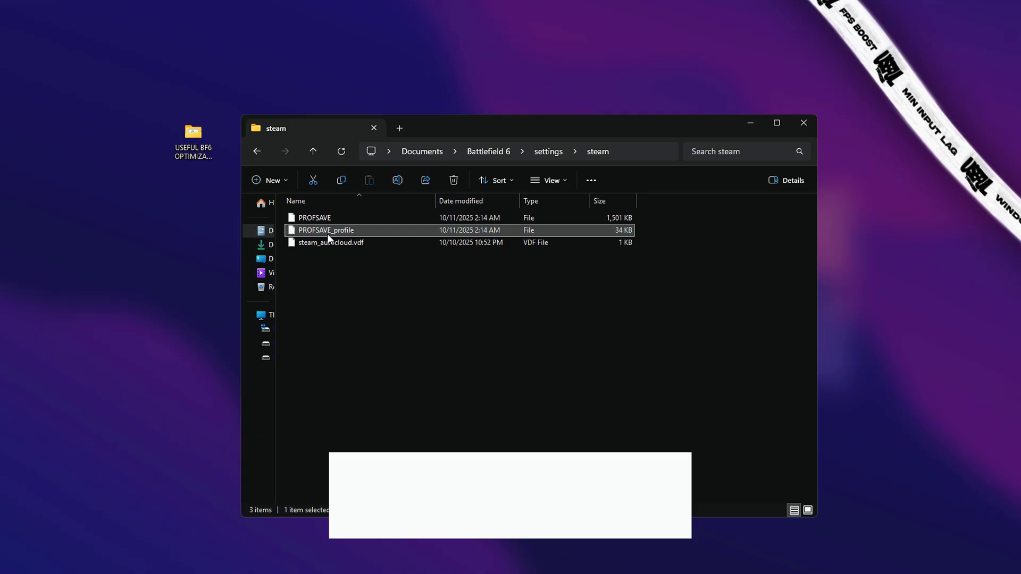
Drag PROFSAVE_profile from a second CFG FILE window into the steam folder, replacing the old file
double_click(195, 145)
left_click_drag(426, 169, 734, 103)
double_click(611, 262)
mouse_move(587, 192)
left_mouse_down()
mouse_move(624, 200)
mouse_move(344, 333)
left_mouse_up()
left_click(311, 198)
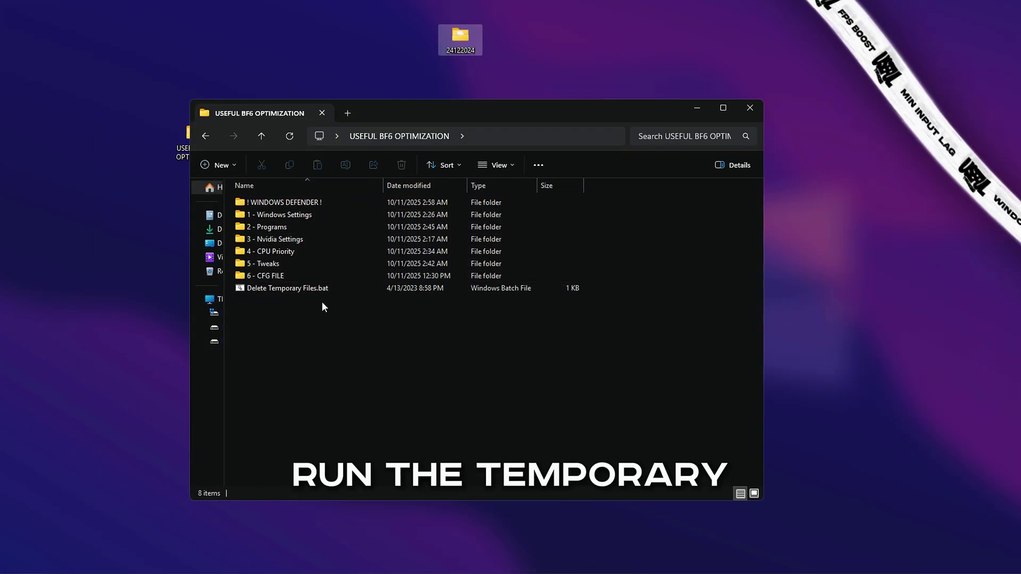
Run Delete Temporary Files.bat as administrator
left_click(282, 292)
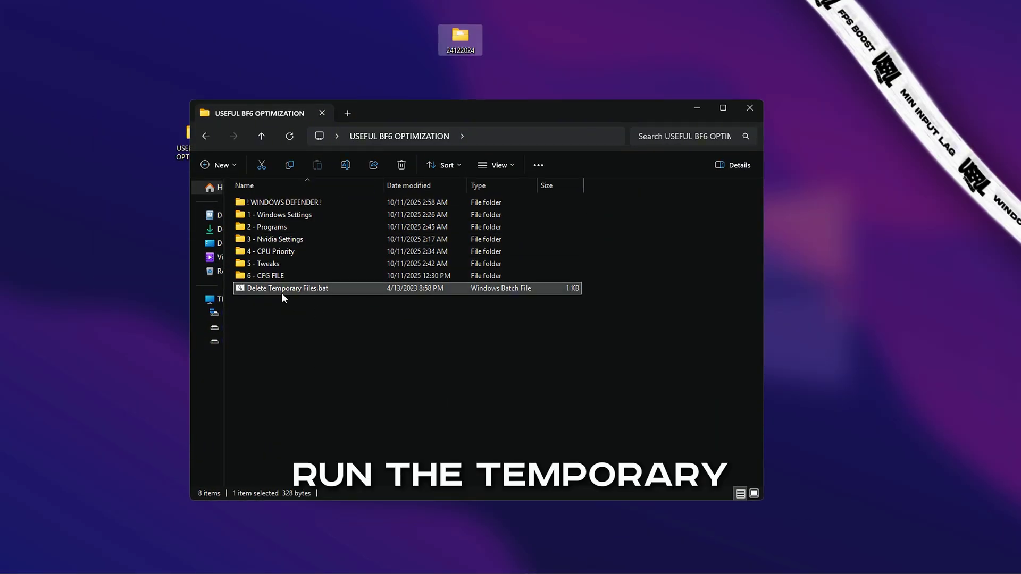
right_click(282, 293)
left_click(335, 325)
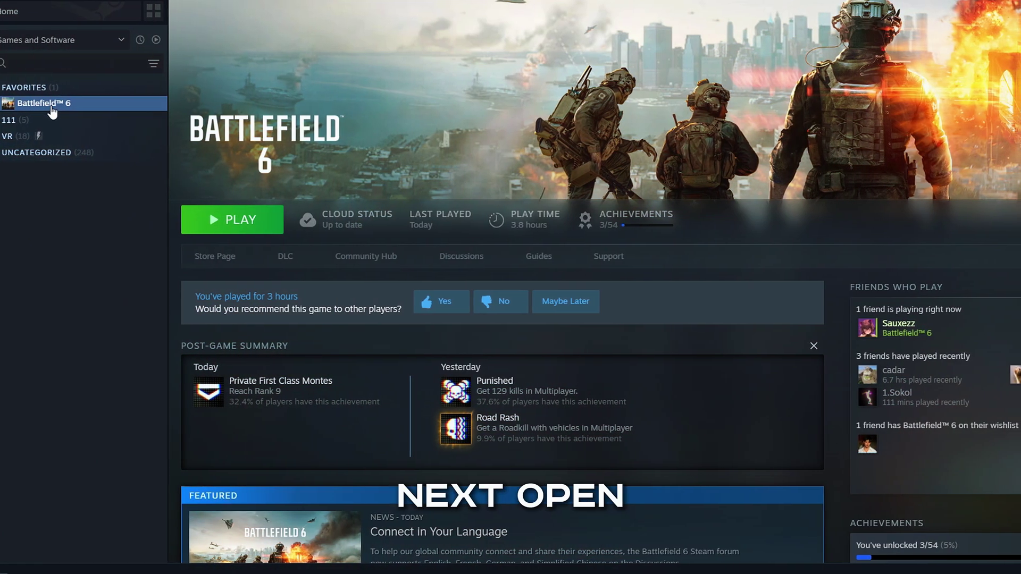
Untick the Multiplayer & Single Player Shared HD Textures DLC in Battlefield 6's Steam properties
right_click(51, 112)
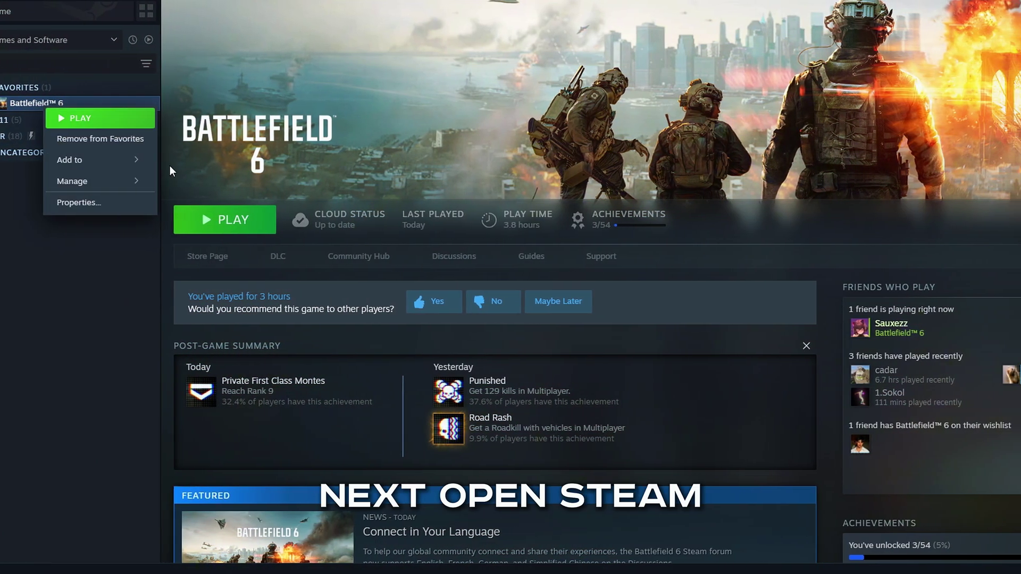
left_click(87, 204)
left_click(310, 260)
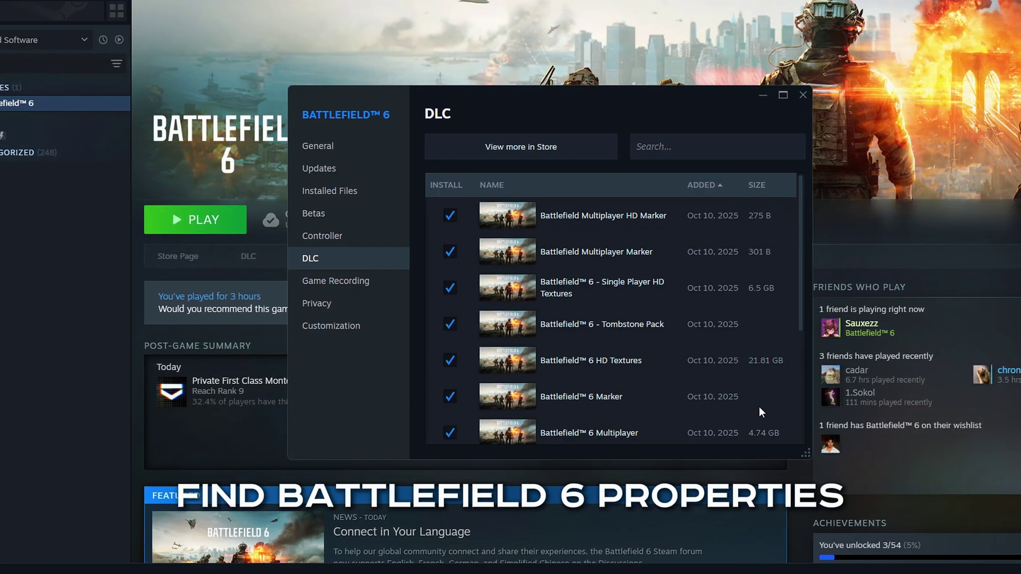
left_click_drag(813, 453, 888, 547)
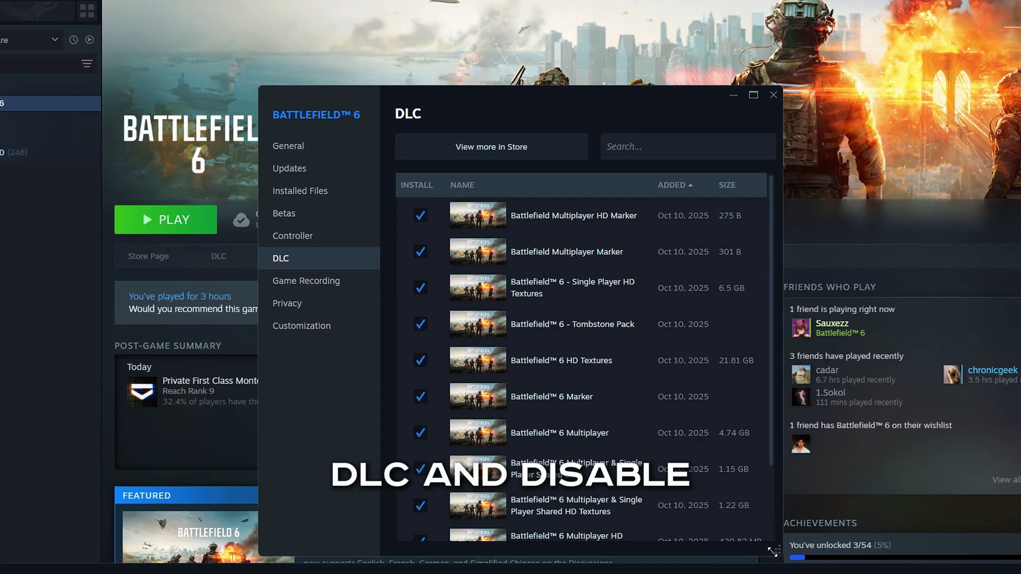
scroll(615, 278, "down", 2)
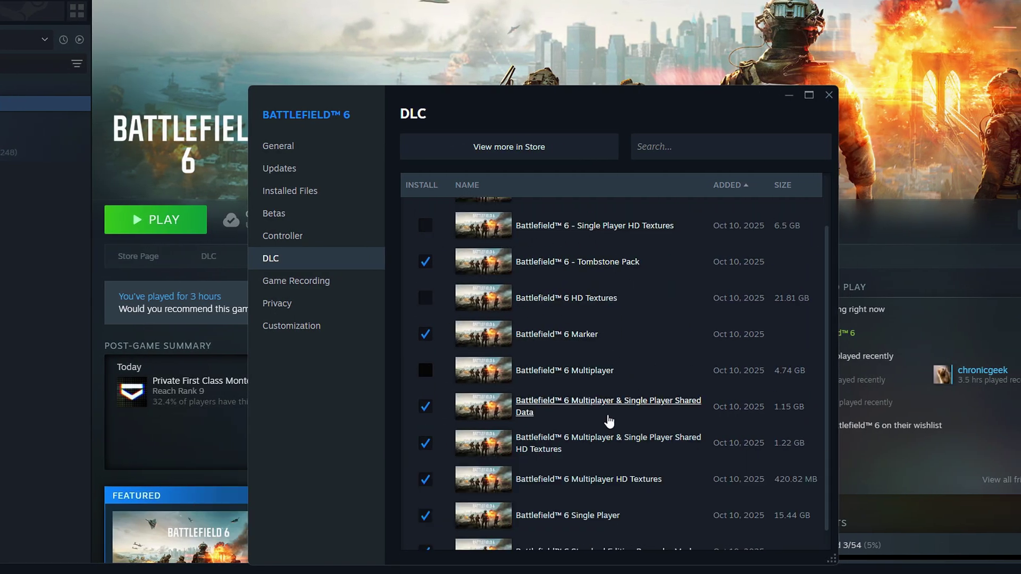
left_click(610, 443)
scroll(814, 482, "down", 1)
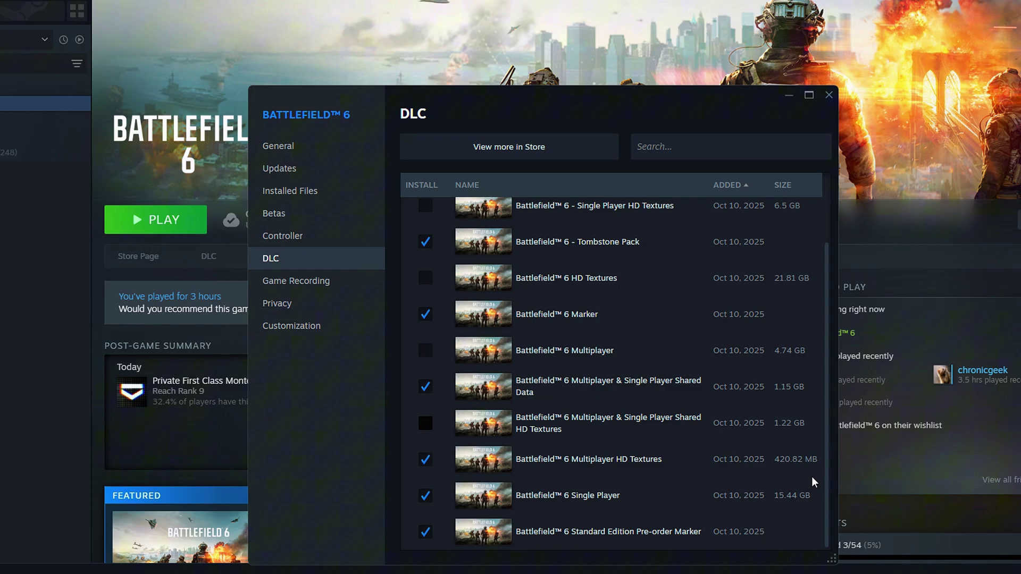
scroll(534, 546, "up", 2)
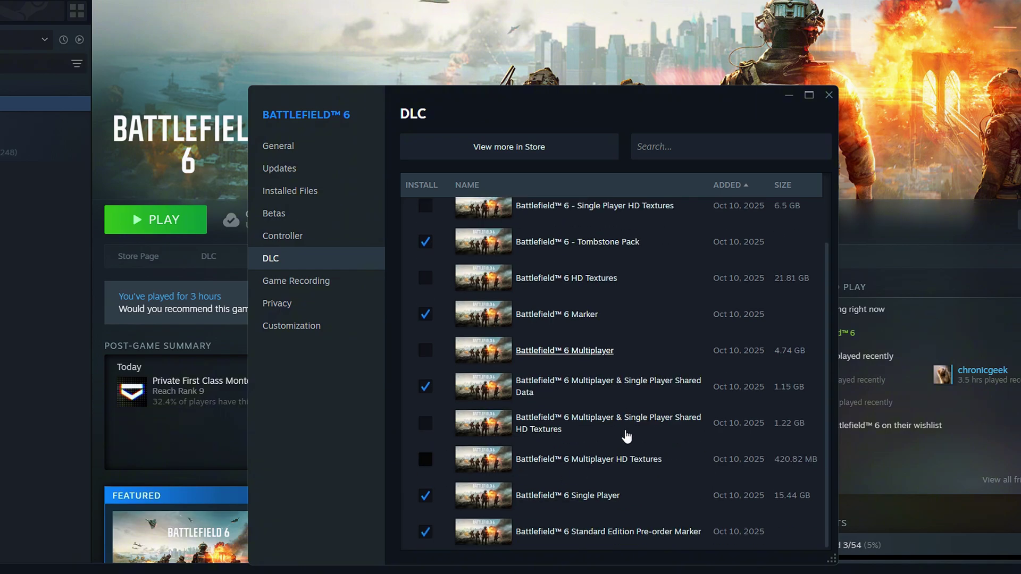
left_click(303, 192)
For all users, set bf6.exe to disable fullscreen optimizations and always run as administrator
left_click(798, 145)
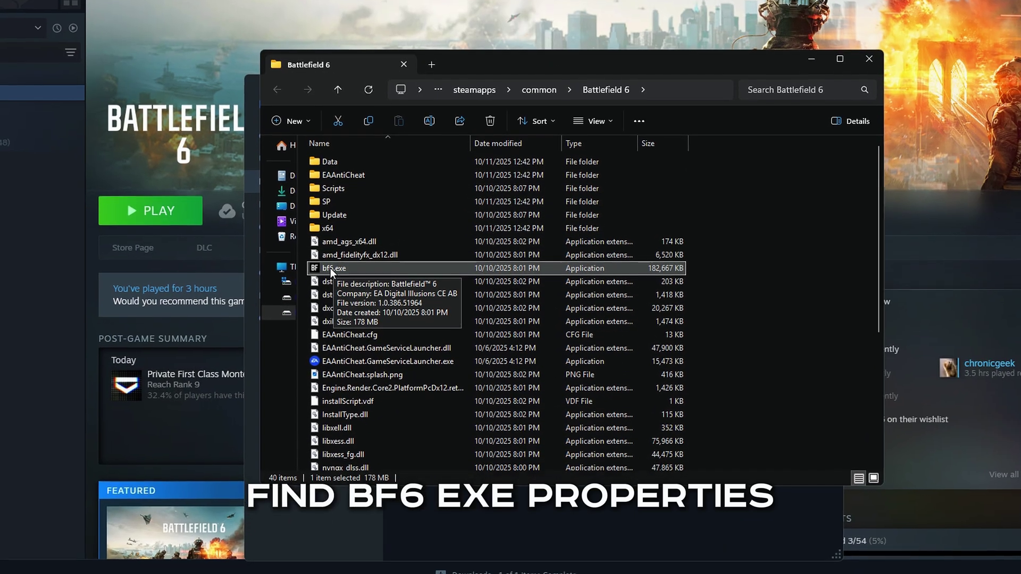
right_click(327, 250)
left_click(367, 497)
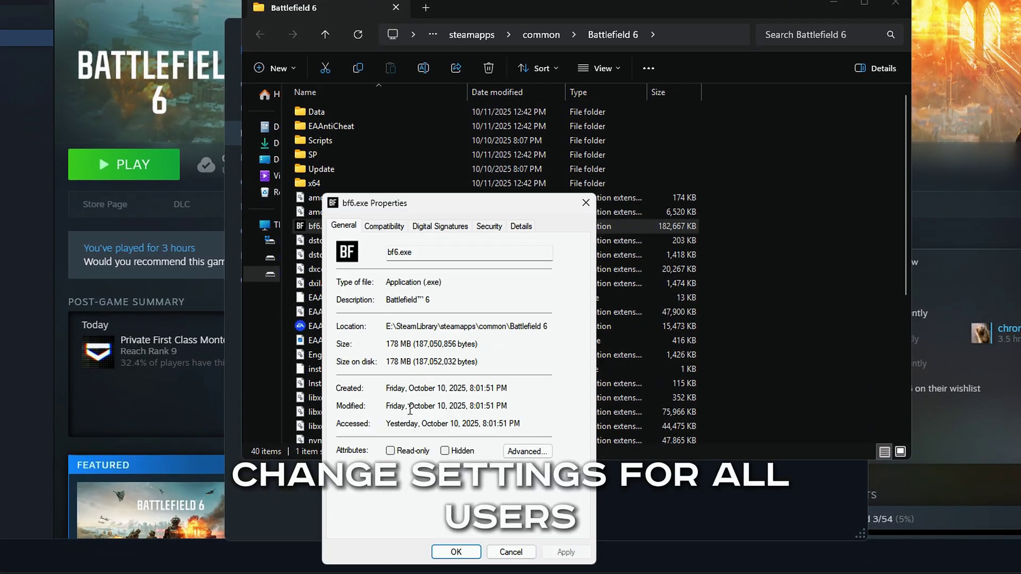
left_click(423, 195)
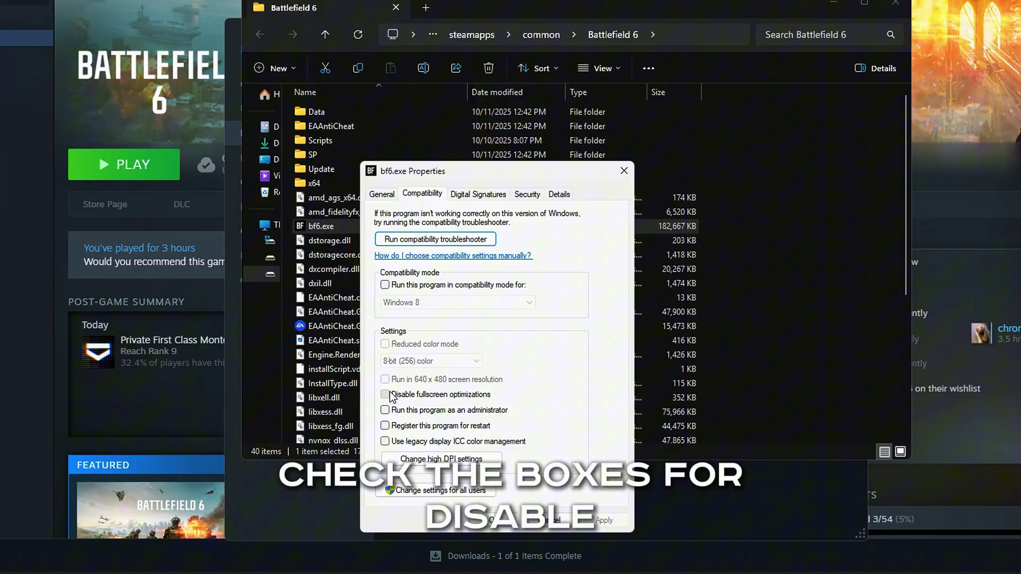
left_click(417, 490)
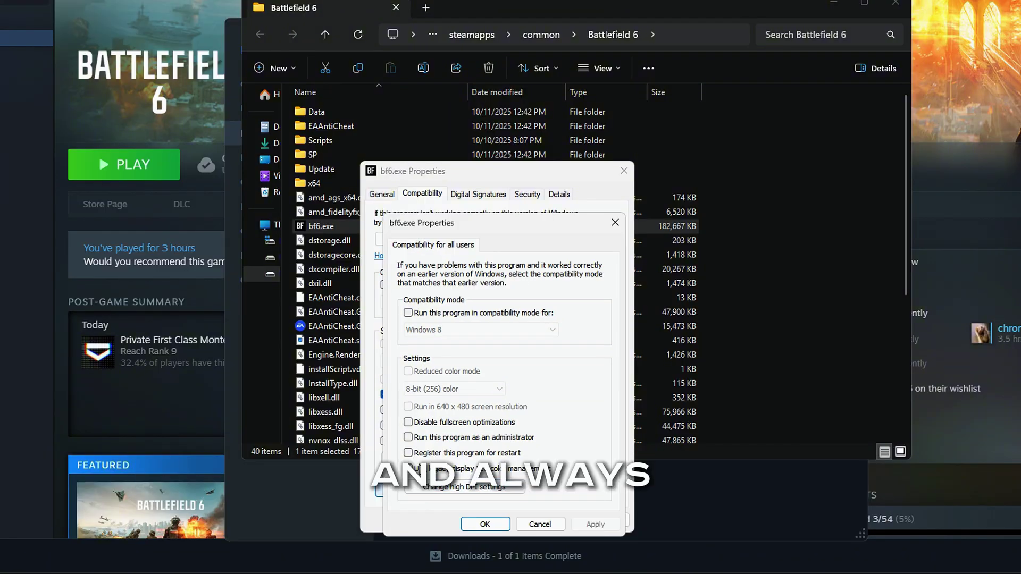
left_click(422, 441)
left_click(502, 521)
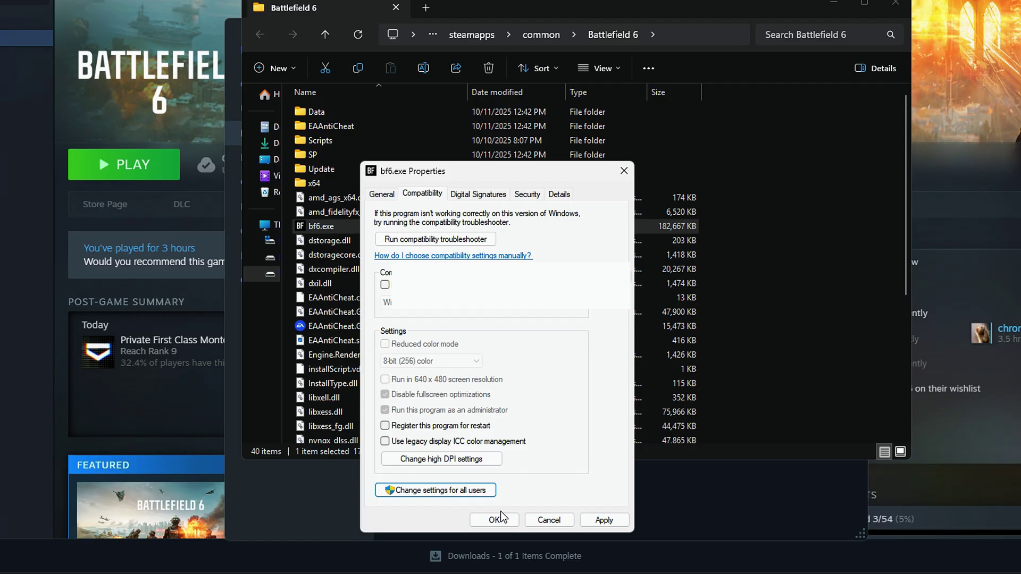